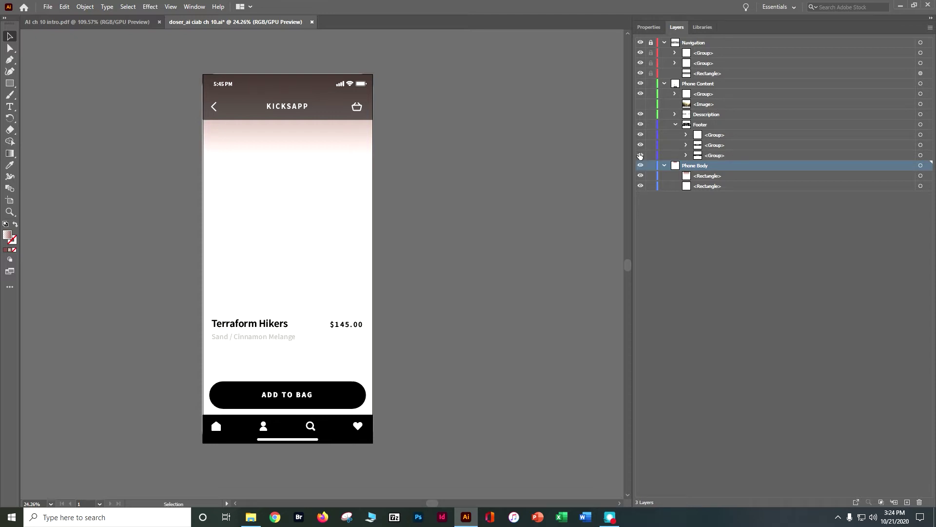
Step: Turn on visibility of the <Image> sublayer in Phone Content to reveal the hiker photo
click(640, 104)
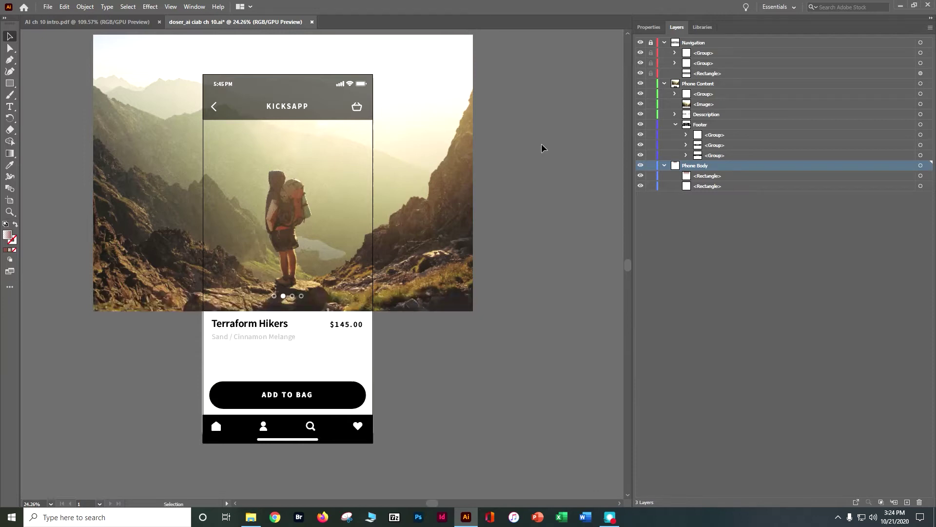
Step: Duplicate the Description layer in Phone Content so a second copy sits above Footer
click(710, 86)
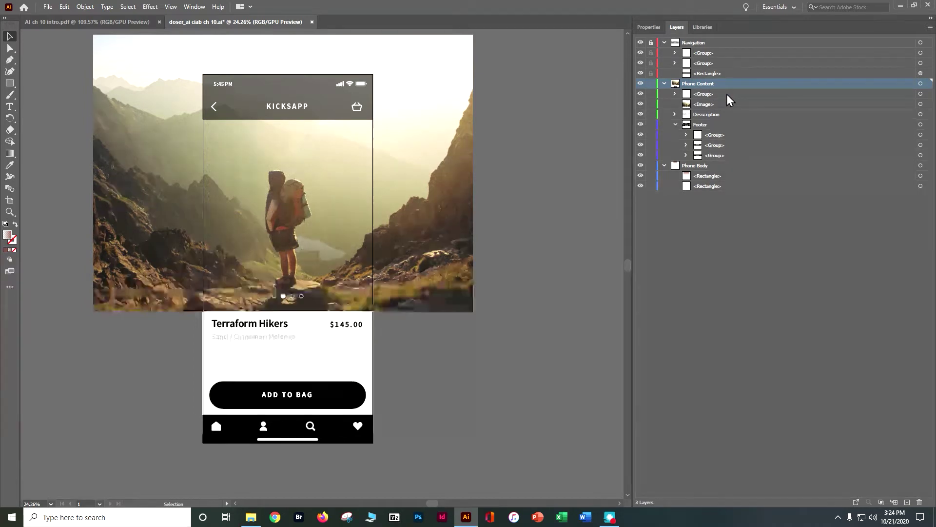
click(699, 115)
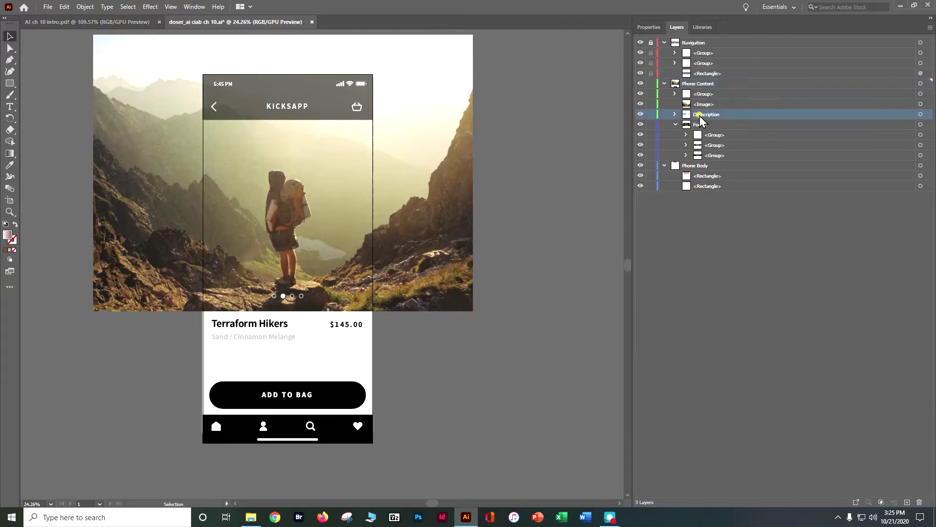
alt+click(675, 114)
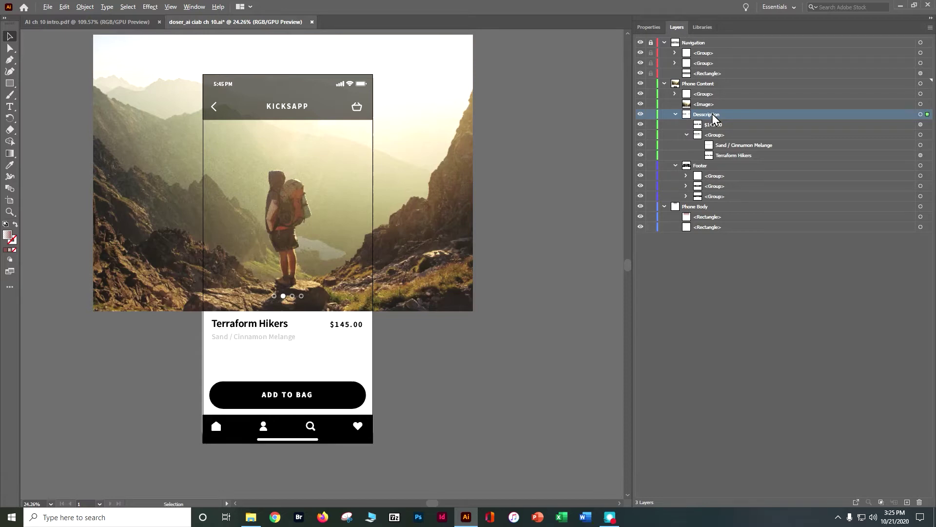
drag(712, 114, 710, 142)
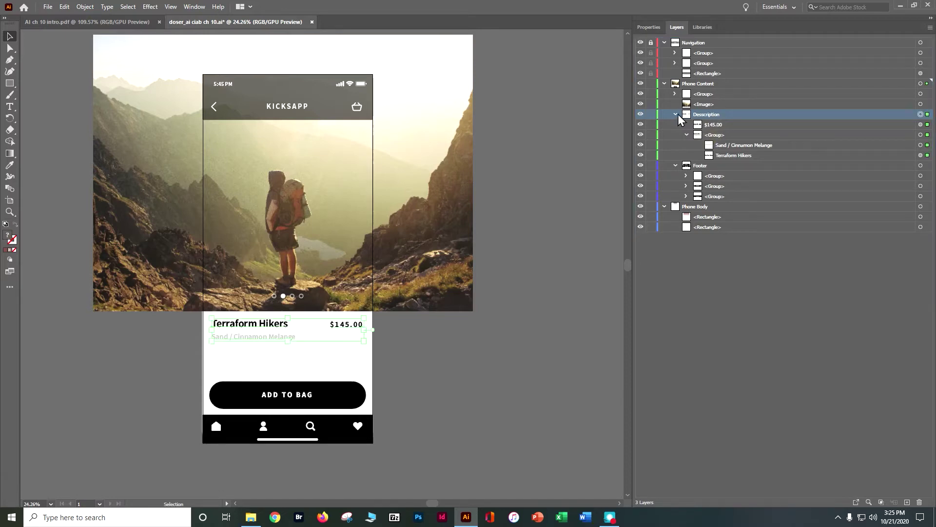
click(676, 114)
drag(703, 116, 703, 119)
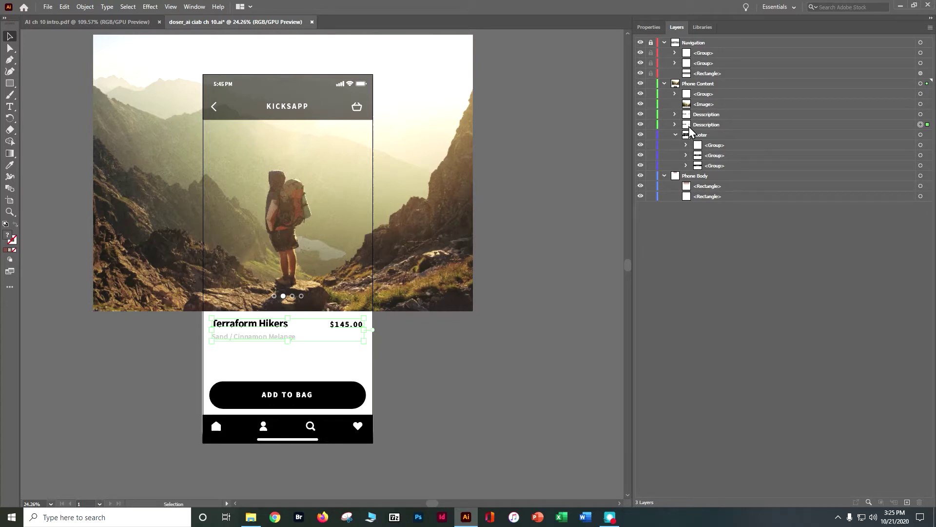
Step: Select the Description copy's text artwork through its layer target circle
click(782, 125)
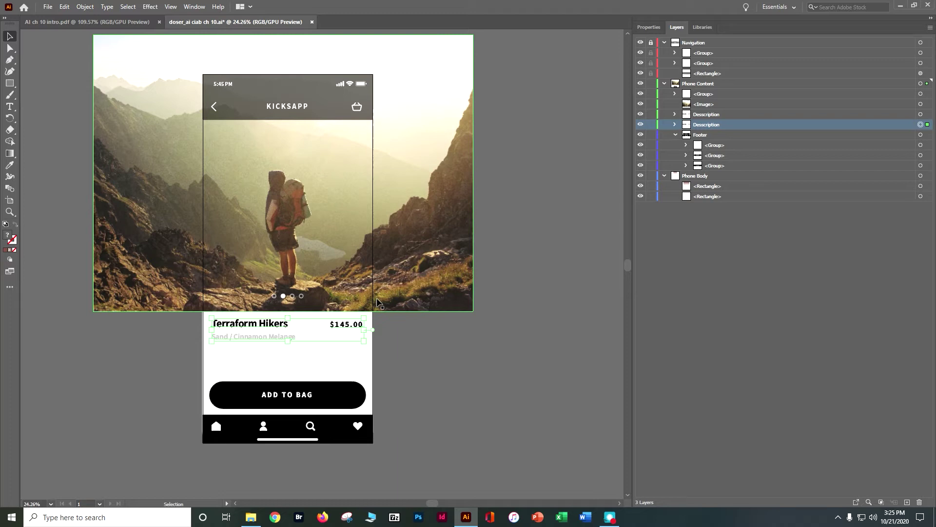
key(a)
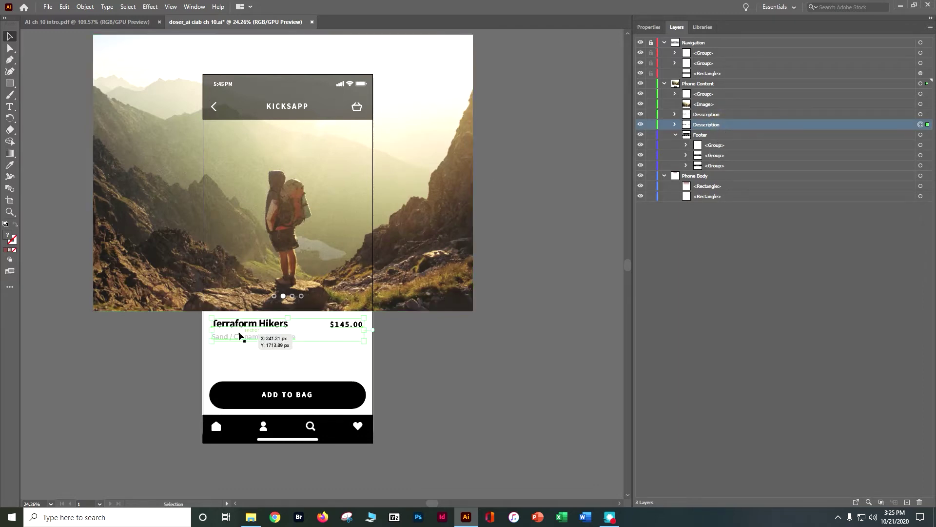
key(v)
drag(385, 332, 351, 326)
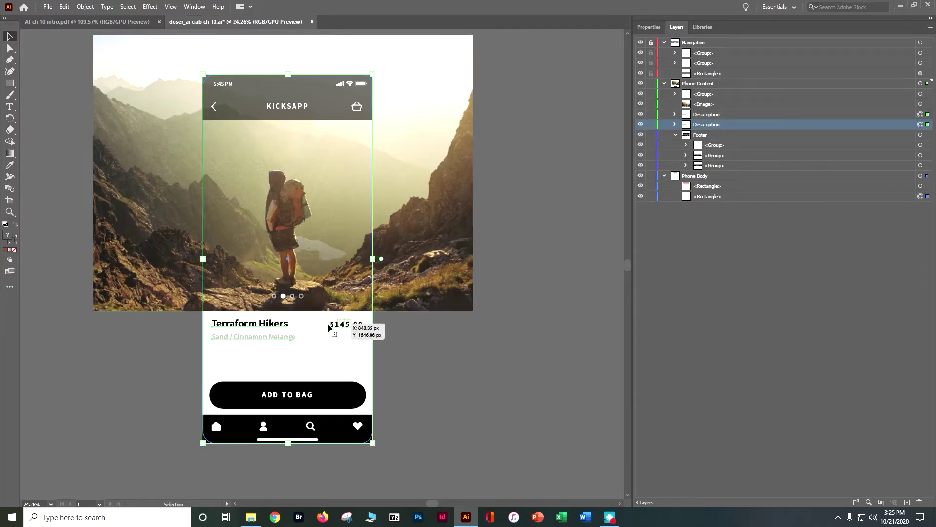
click(499, 344)
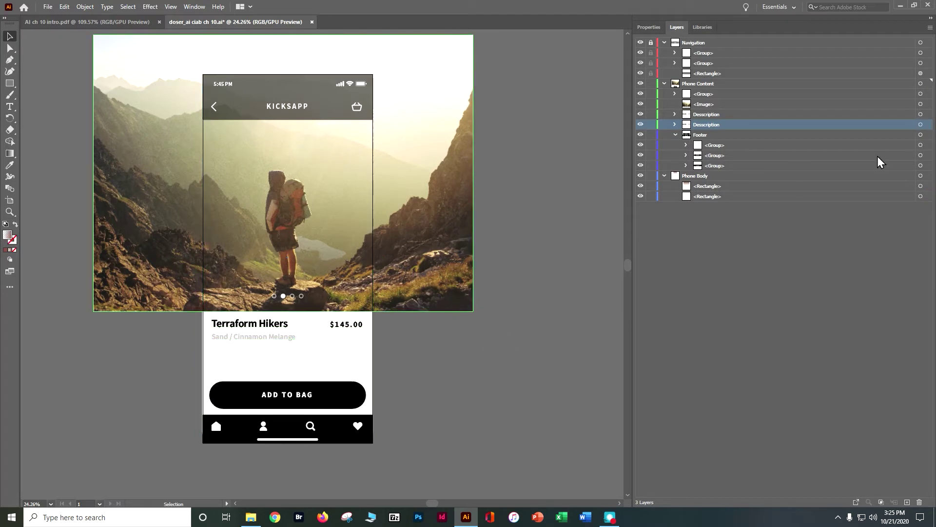
click(757, 125)
click(920, 125)
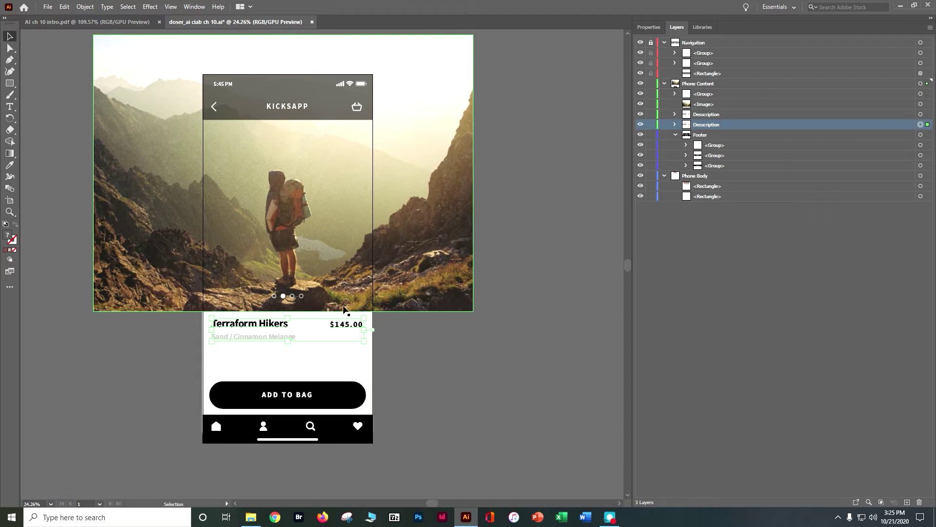
Step: Drag the Terraform Hikers description copy out to the right of the phone
drag(275, 325, 454, 329)
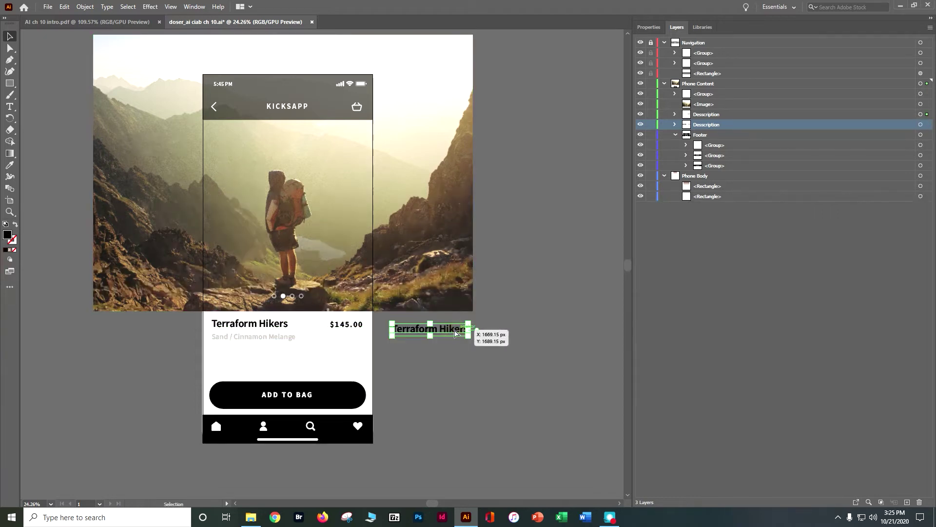
key(ctrl+z)
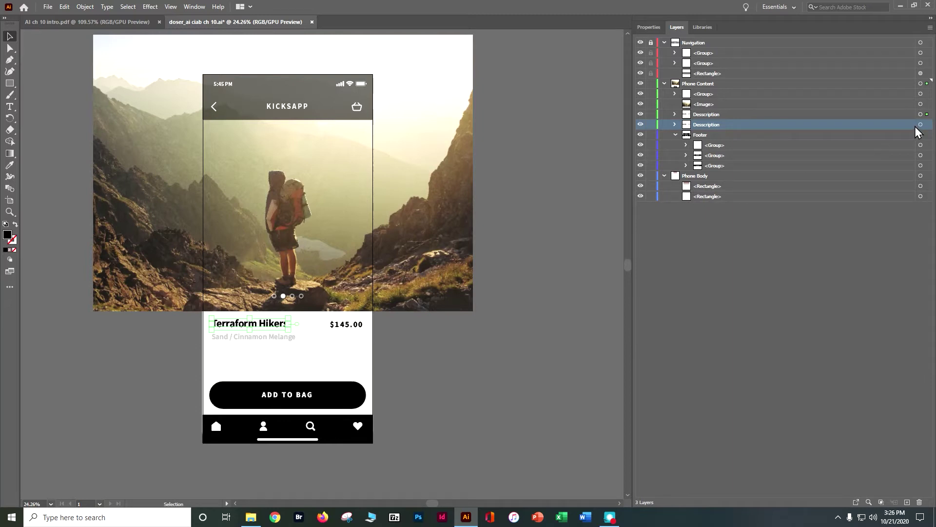
click(920, 114)
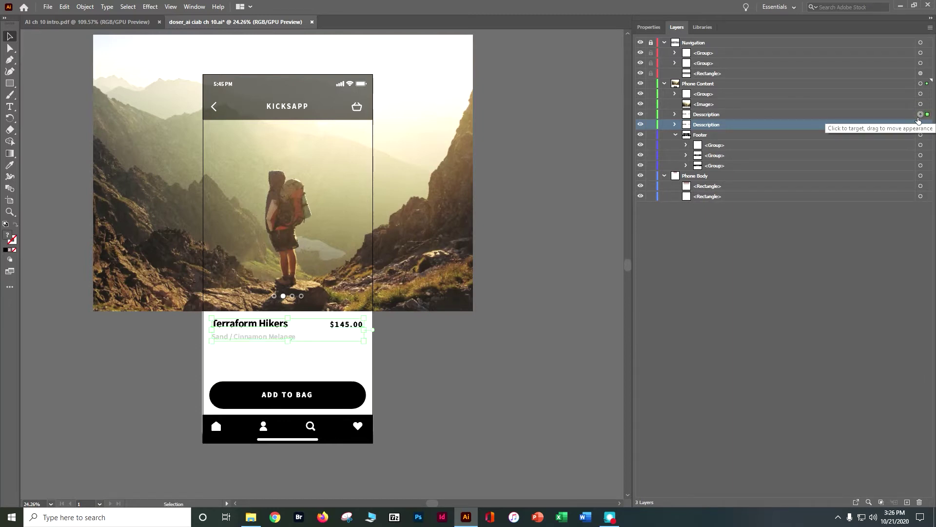
click(920, 124)
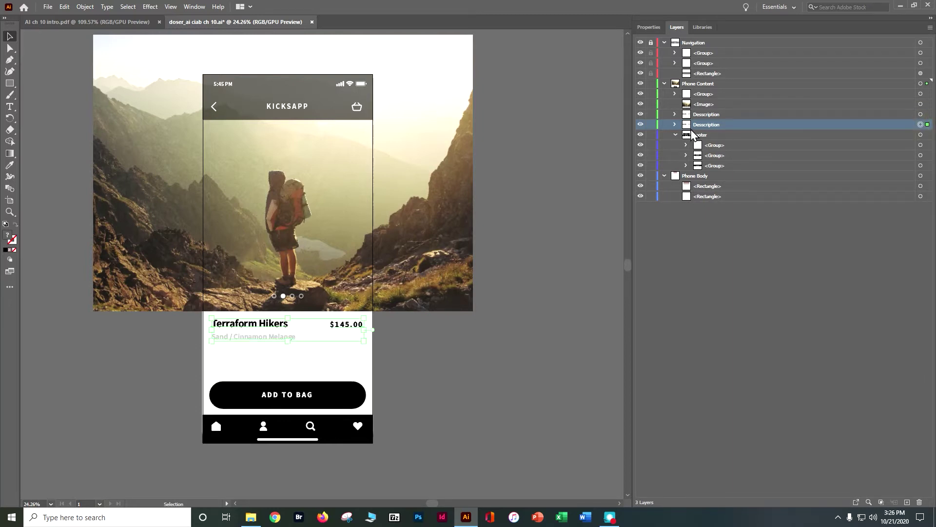
click(921, 127)
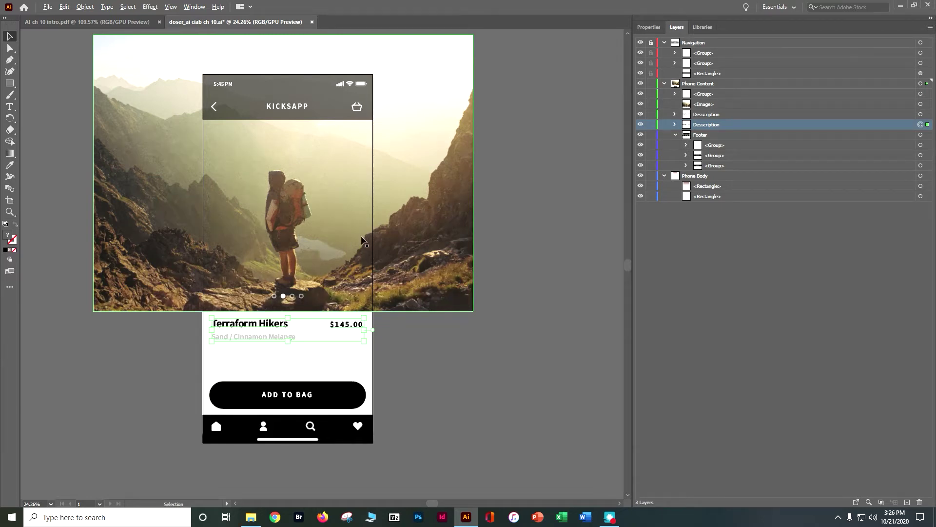
ctrl+click(707, 124)
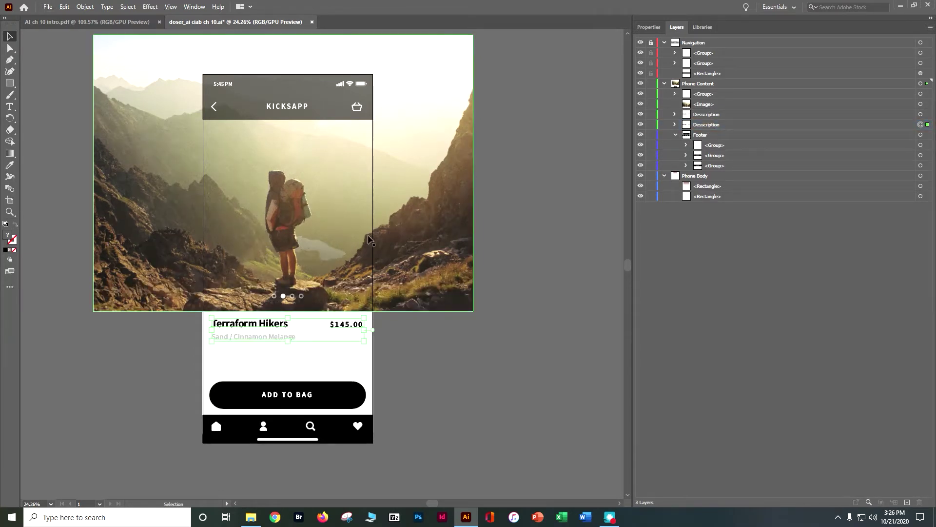
drag(266, 326, 439, 324)
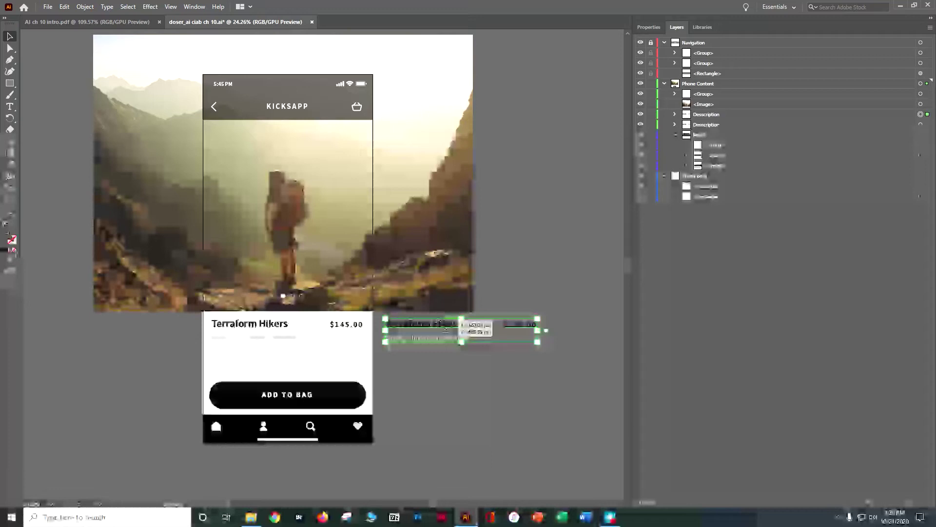
Step: Drop the description copy beside the phone and collapse Phone Content, Phone Body and Navigation
drag(439, 324, 439, 324)
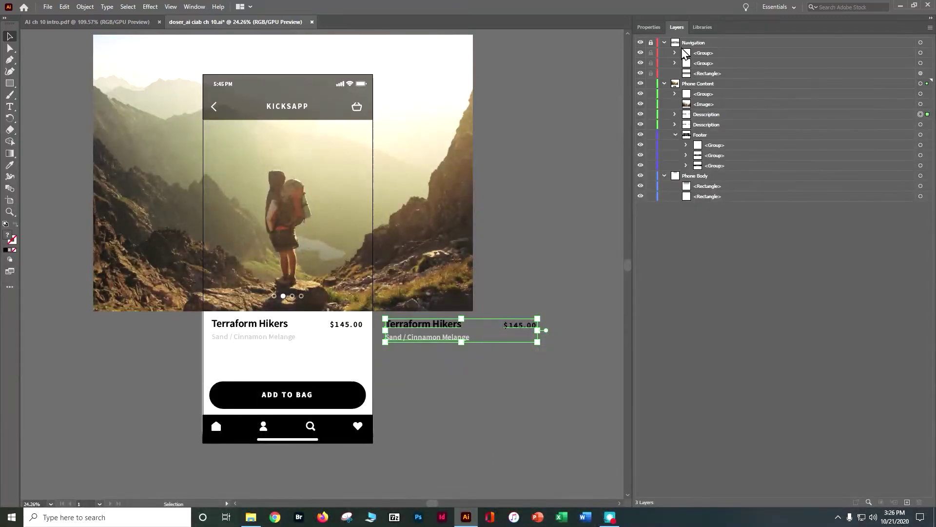
click(664, 83)
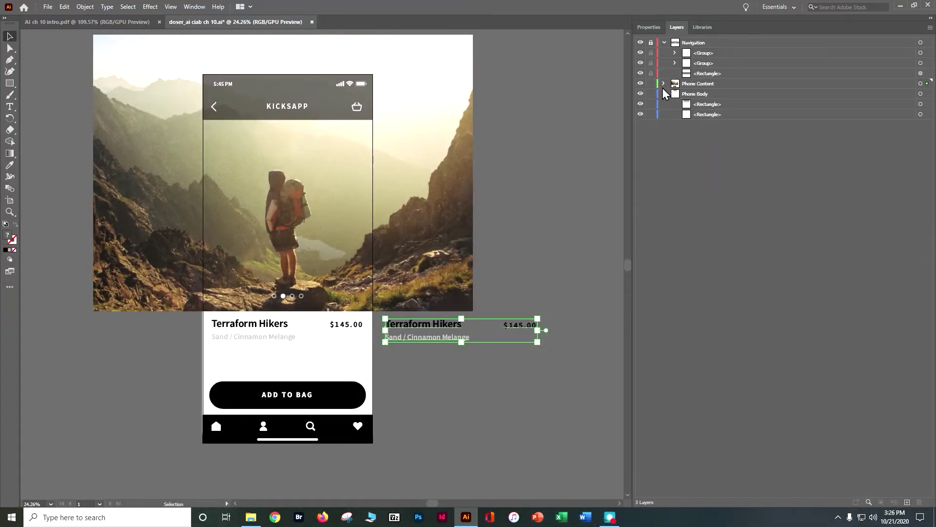
click(663, 93)
click(664, 43)
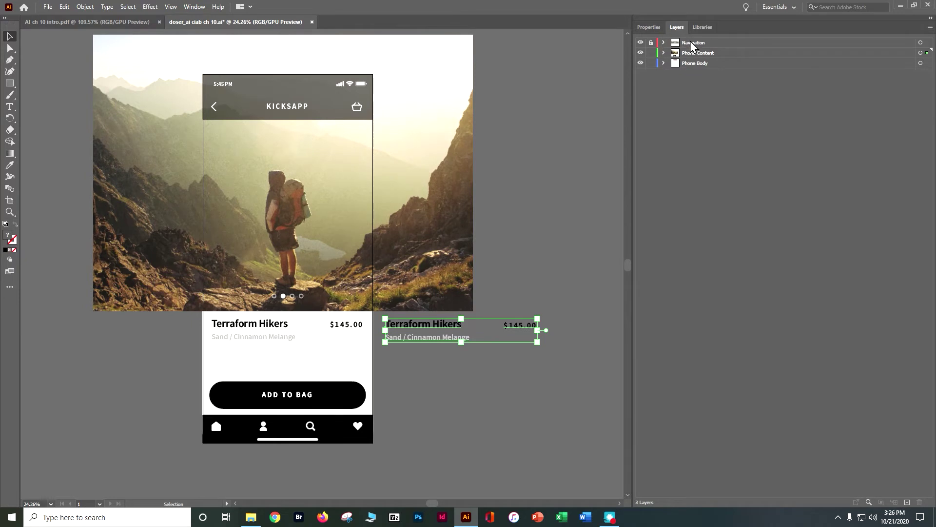
Step: Duplicate the Navigation layer and unlock the new Navigation copy layer
click(691, 43)
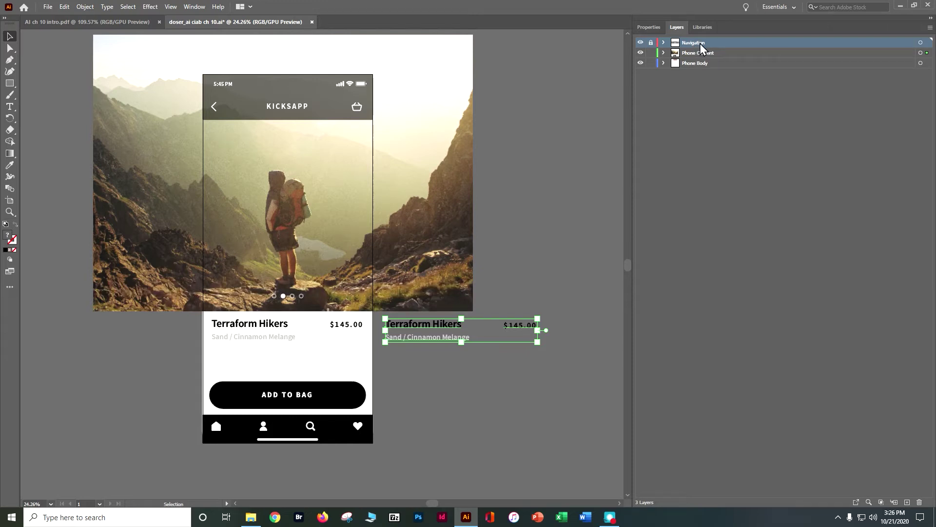
drag(701, 43, 908, 503)
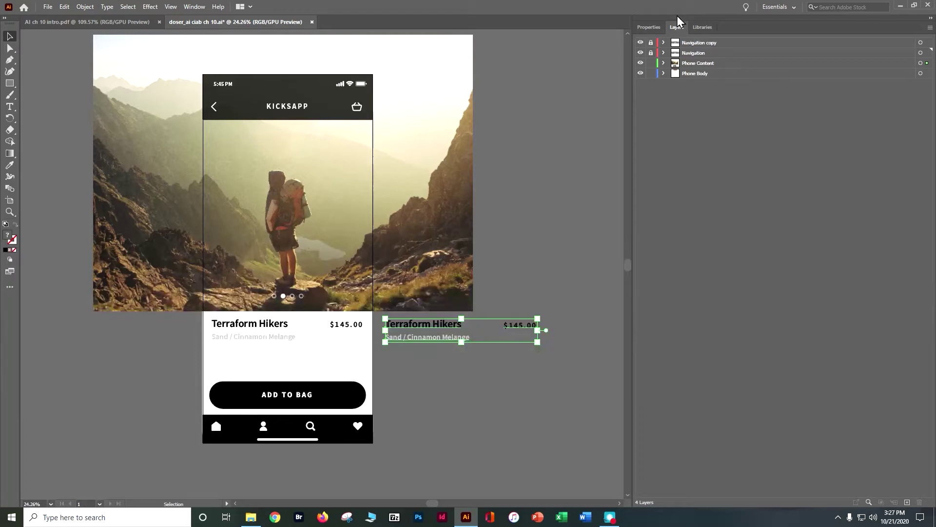
click(650, 43)
Step: Move the Navigation copy bar right of the phone, level with the original KICKSAPP header
click(921, 43)
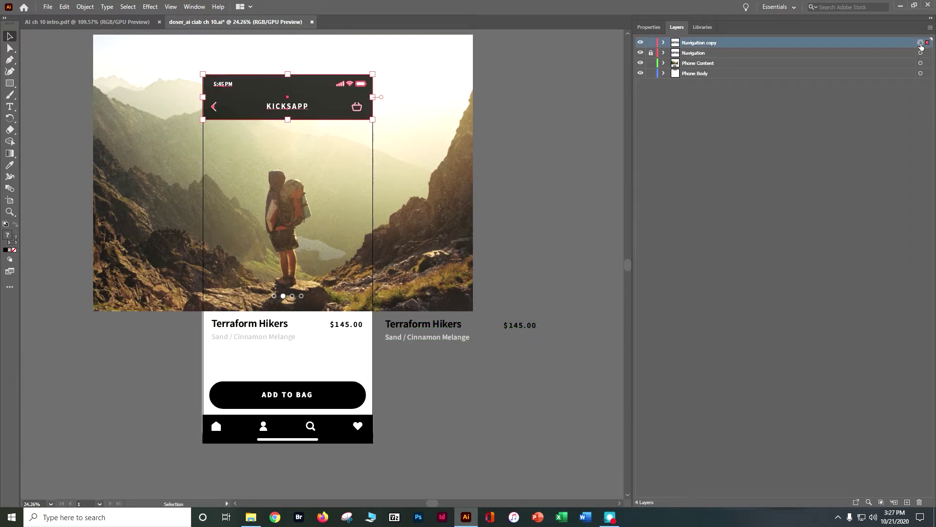
click(921, 43)
drag(295, 99, 494, 91)
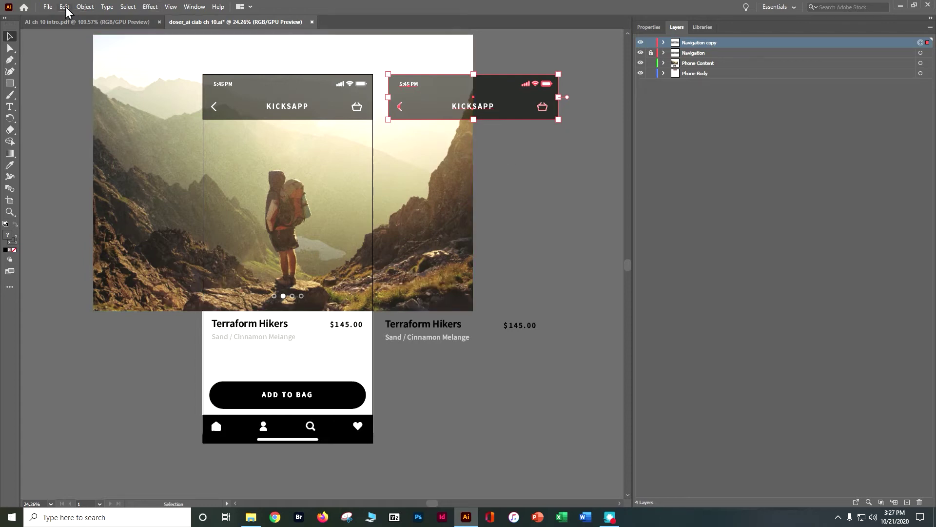
click(51, 7)
Step: Deselect the navigation bar and open the Sizes.ai file
click(520, 239)
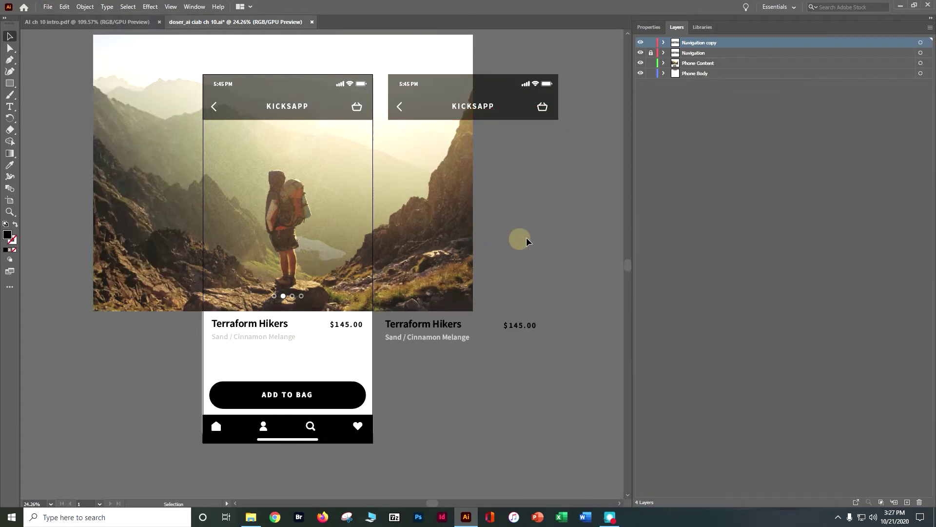
click(52, 7)
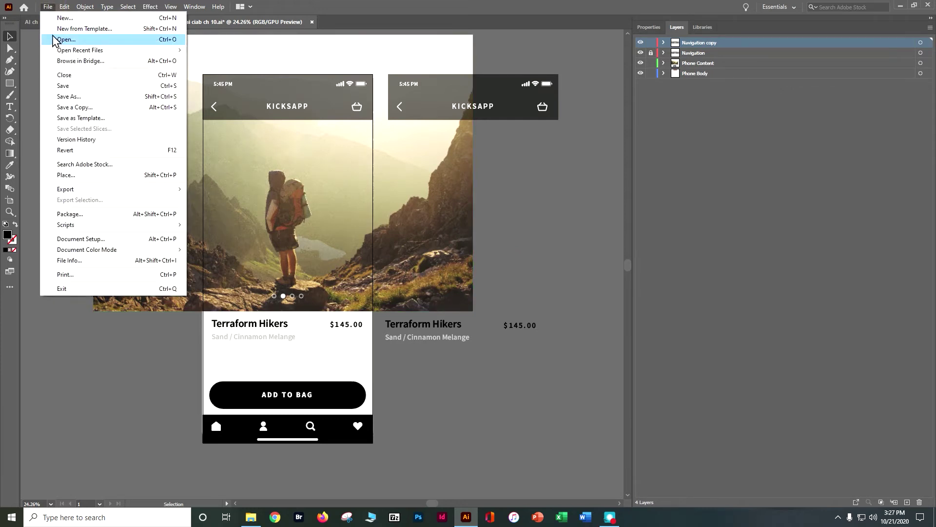
click(55, 40)
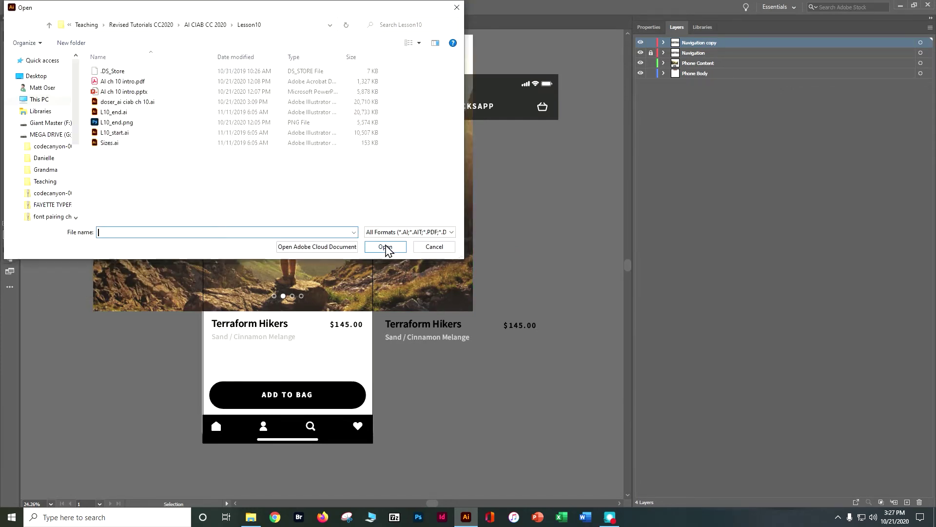
click(146, 142)
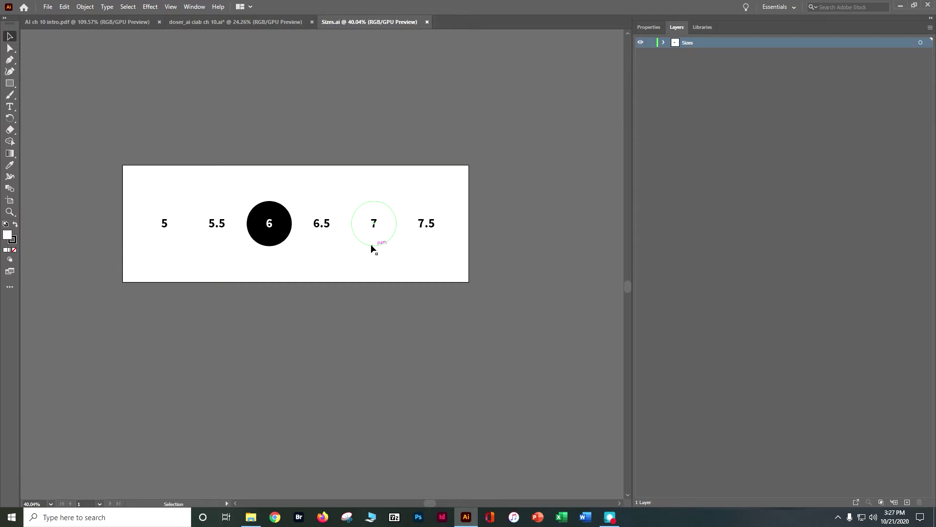
Step: Select all the 5–7.5 size circles in Sizes.ai and copy them
click(128, 7)
click(137, 18)
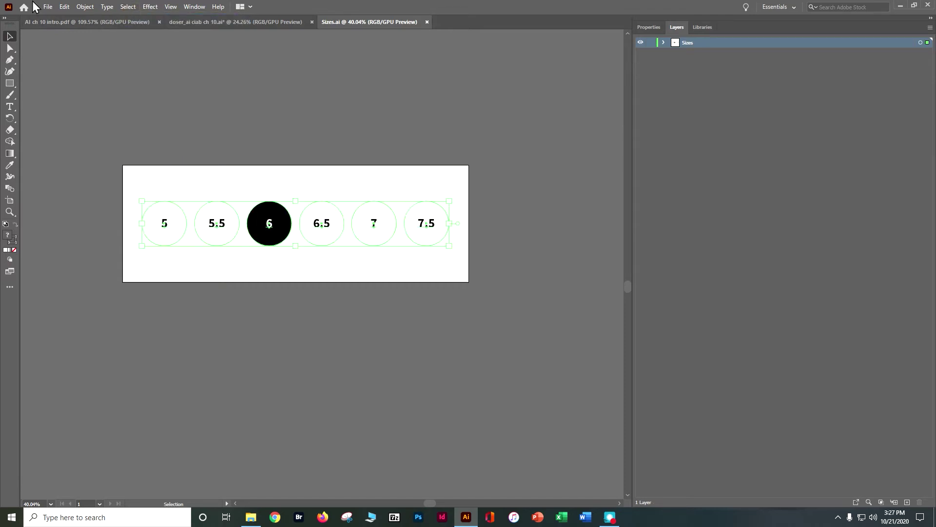
click(65, 7)
click(80, 53)
Step: Close Sizes.ai and enable Paste Remembers Layers in the Layers panel menu
click(427, 22)
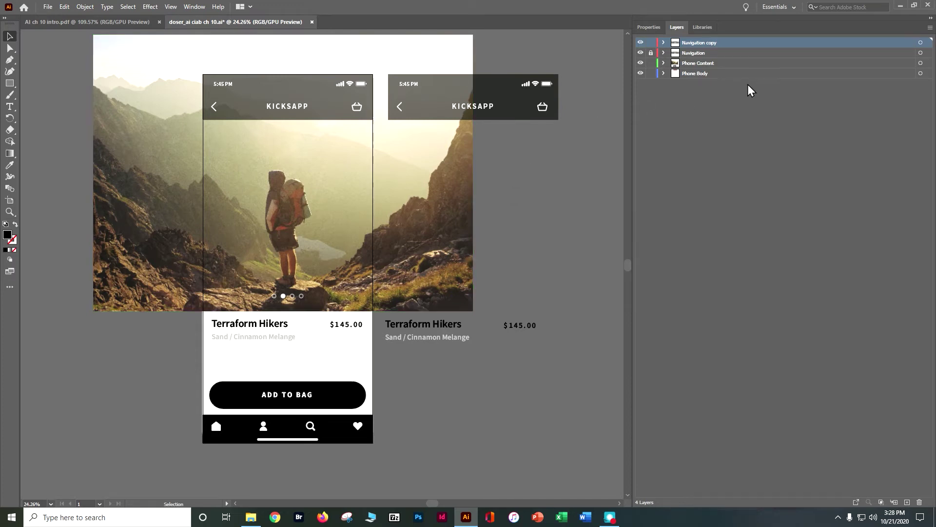
click(930, 28)
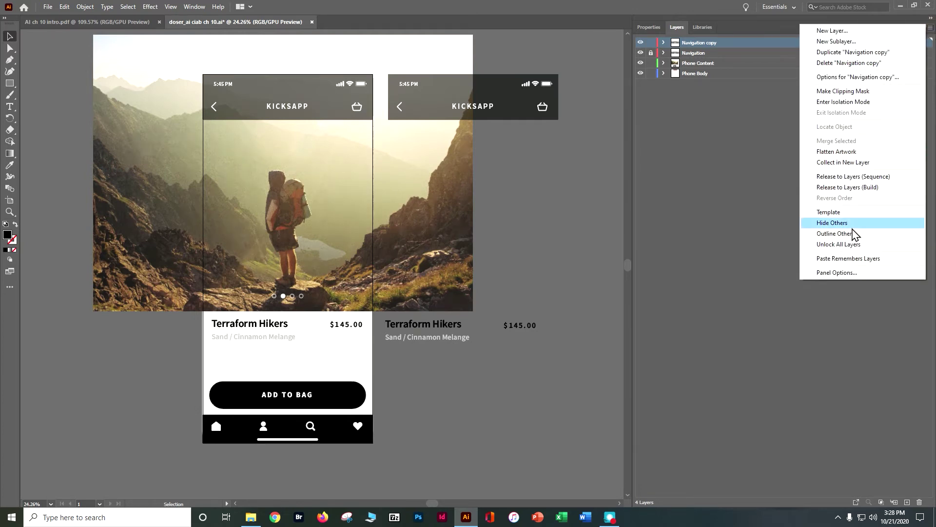
click(849, 258)
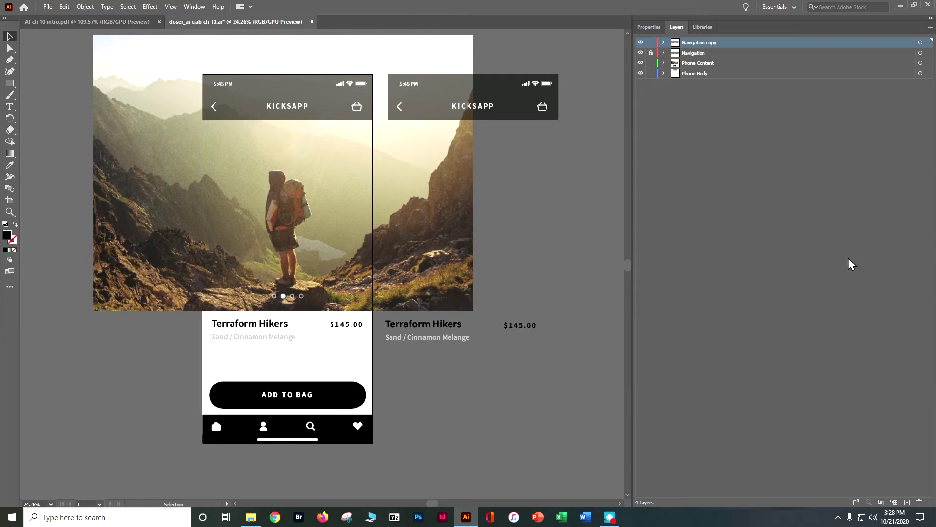
Step: Confirm Paste Remembers Layers is on and paste the size circles into the mockup
click(930, 27)
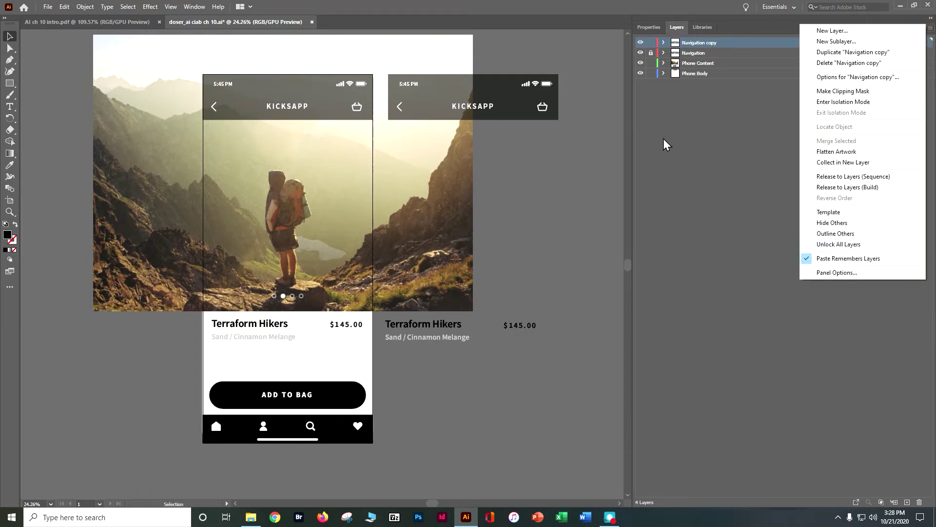
click(64, 7)
click(80, 64)
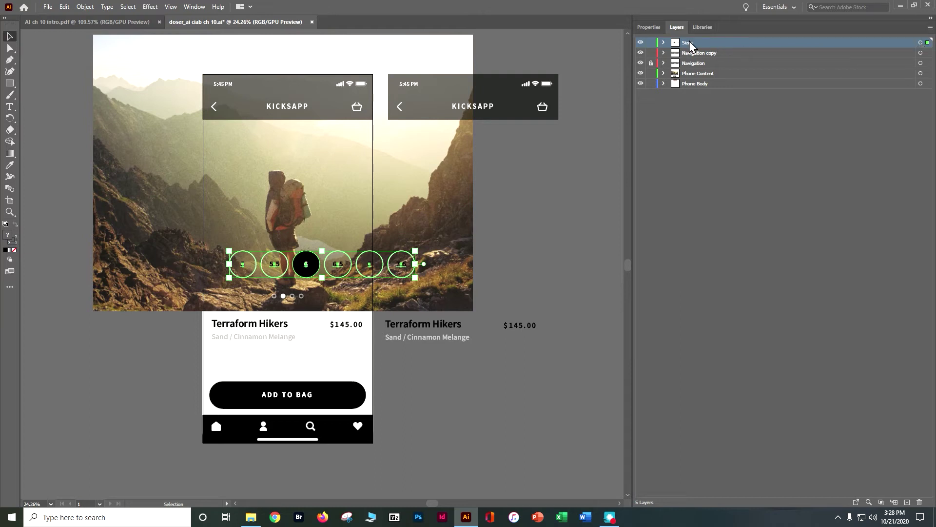
Step: Drag the new Sizes layer down the stack and nest it inside Phone Content
drag(689, 43, 694, 74)
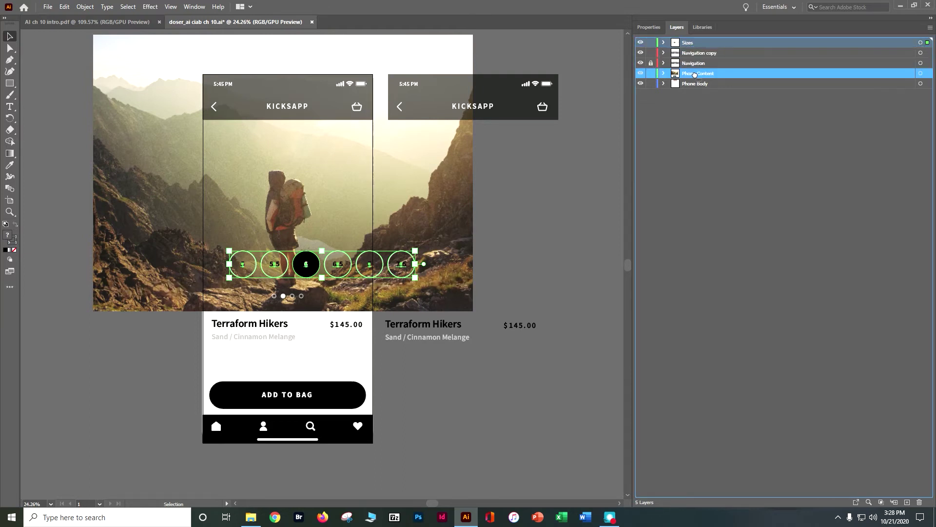
drag(694, 75, 695, 75)
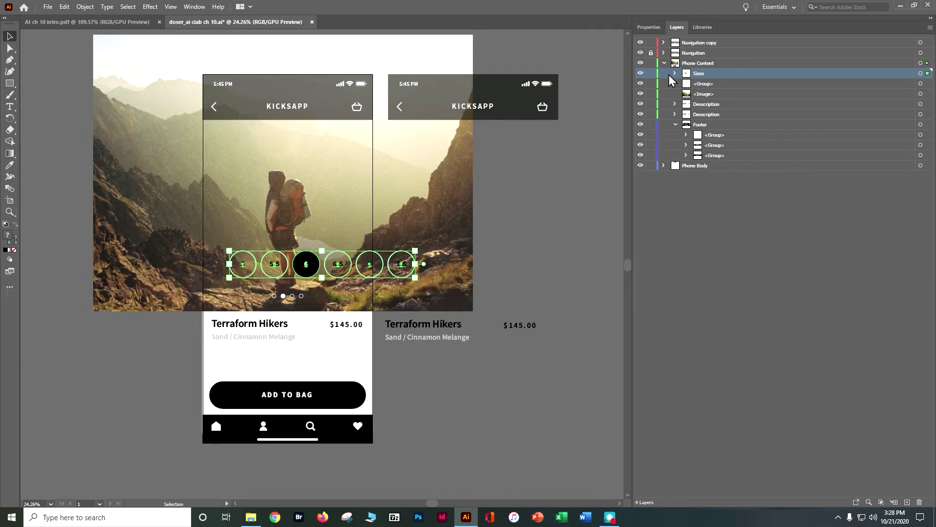
Step: Undo the nesting and drag the Sizes layer back into Phone Content
click(561, 232)
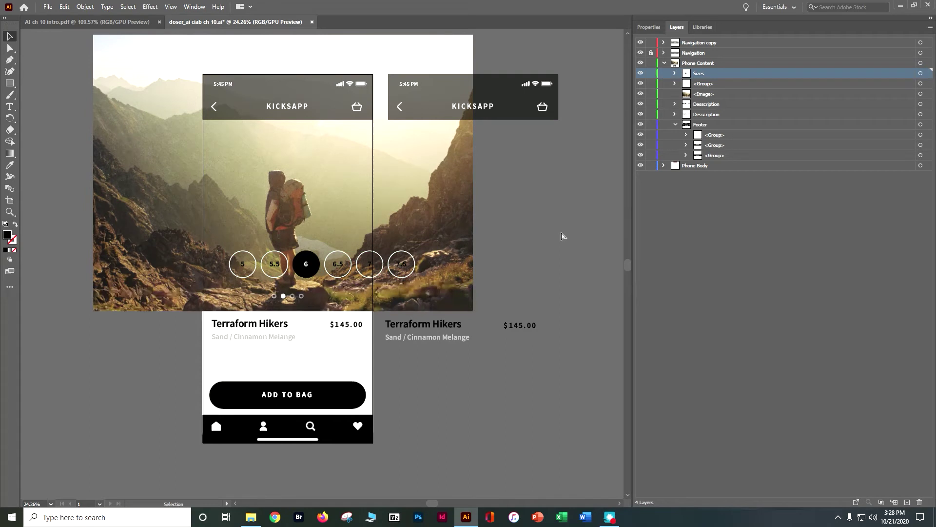
key(ctrl+z)
key(ctrl+z)
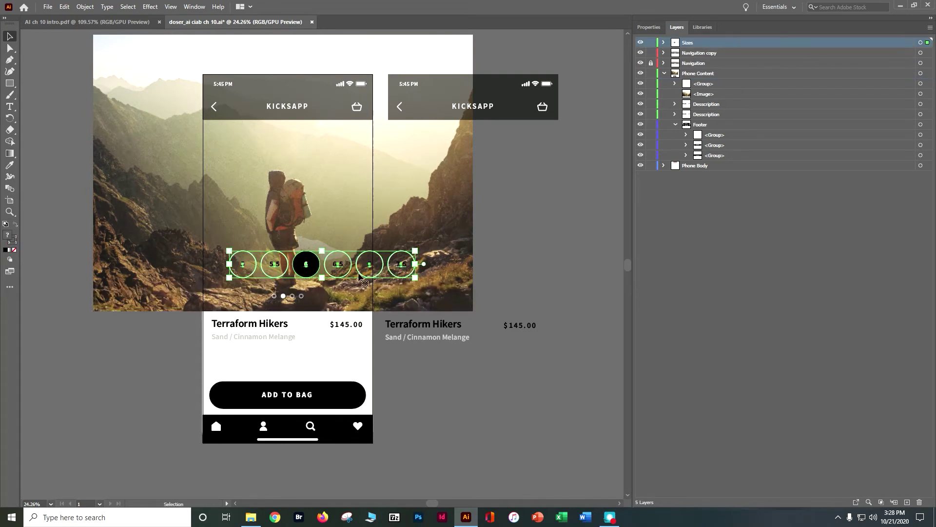
mouse_move(334, 271)
mouse_down()
mouse_move(339, 214)
mouse_move(329, 268)
mouse_up()
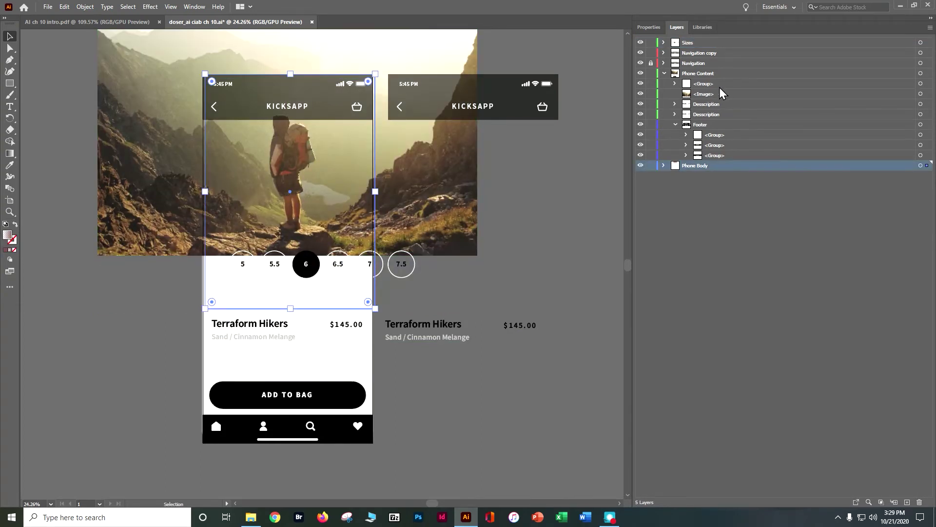
click(718, 43)
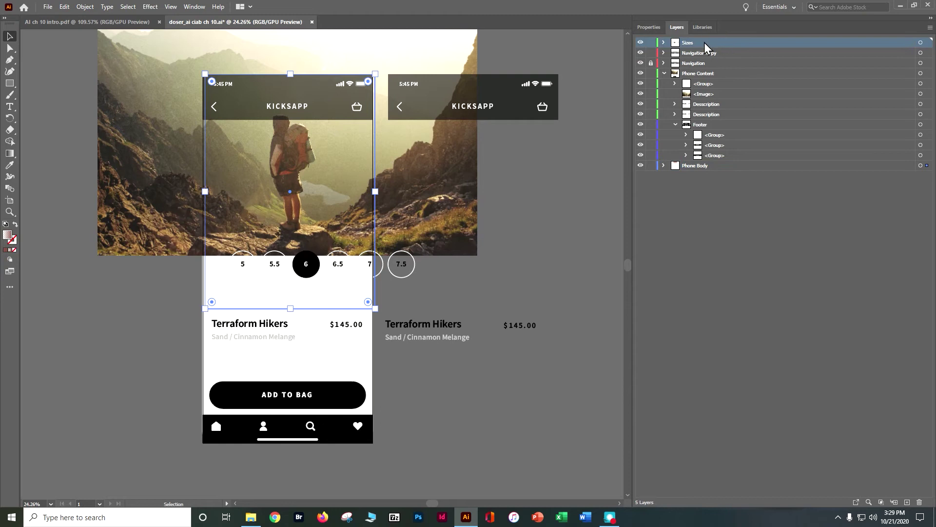
drag(691, 45, 698, 75)
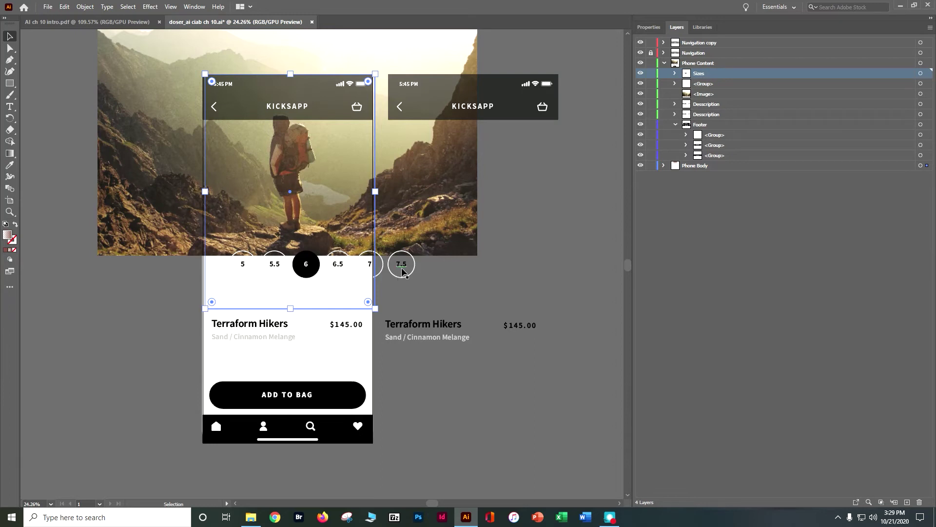
Step: Target the size-circle row and nudge it down two arrow-key steps
click(920, 73)
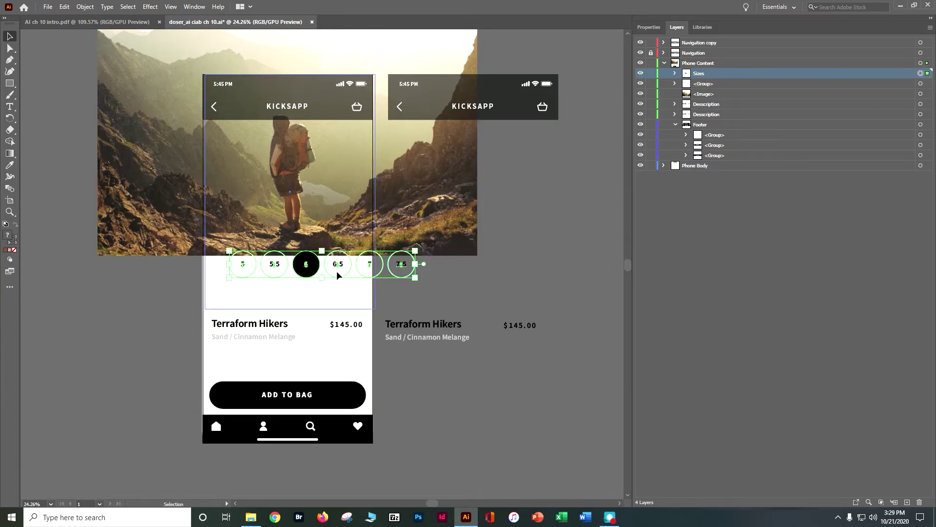
mouse_move(336, 272)
mouse_down()
mouse_move(333, 291)
mouse_move(334, 194)
mouse_move(332, 270)
mouse_up()
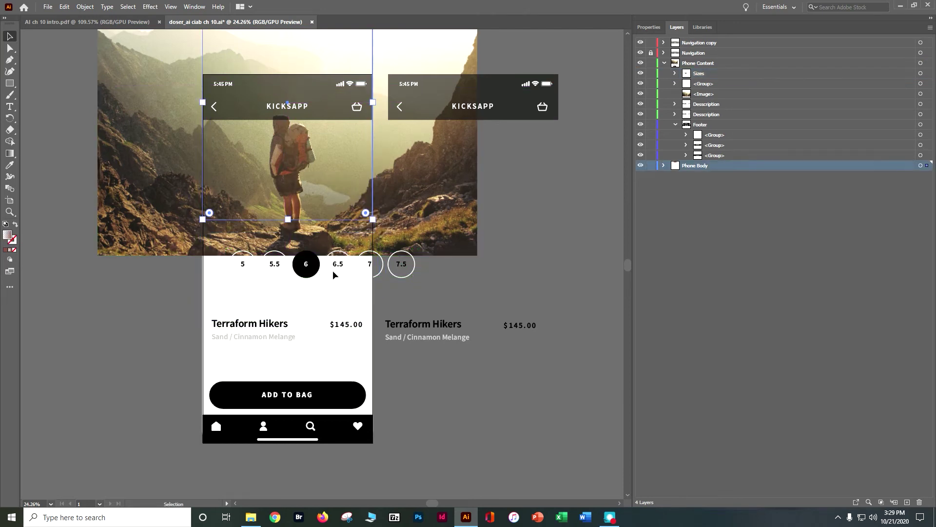
click(335, 268)
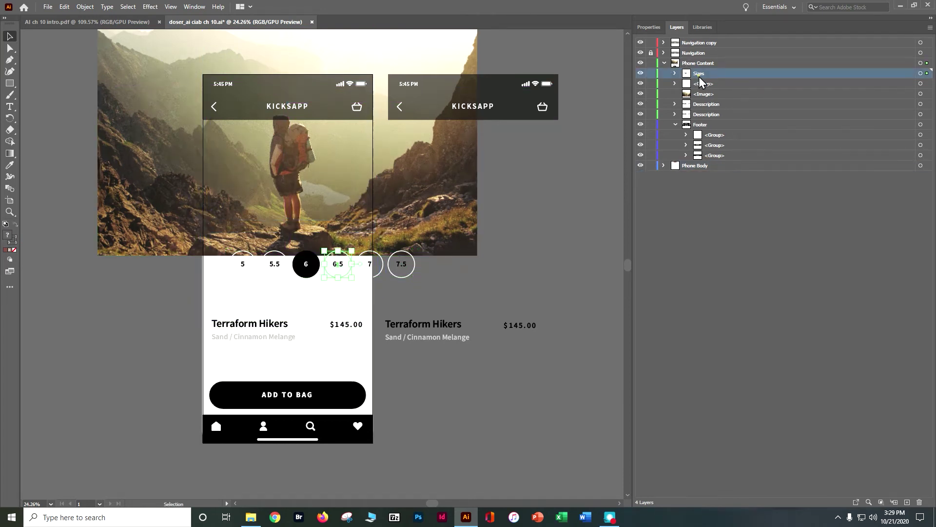
click(920, 74)
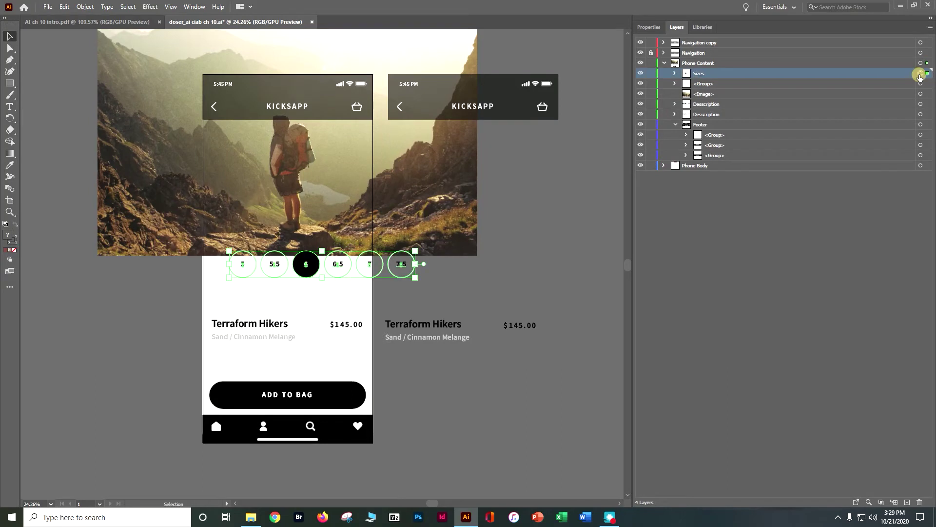
key(Down)
key(Down)
key(Down)
key(Down)
key(Down)
key(Down)
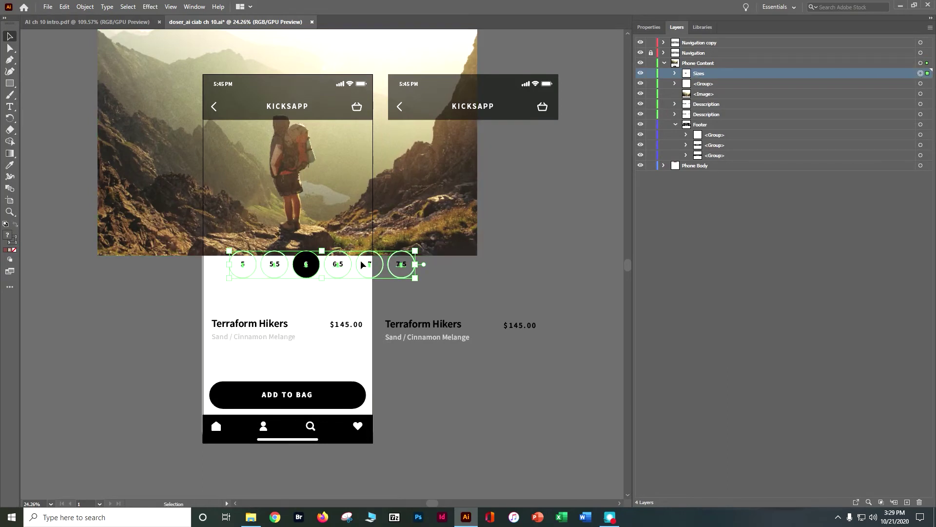
key(Down)
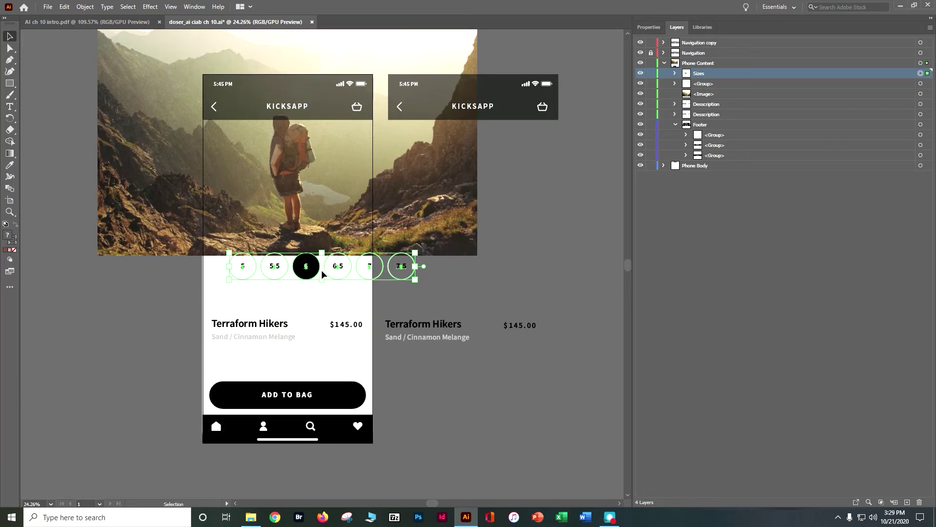
key(ctrl+shift+a)
drag(317, 276, 315, 277)
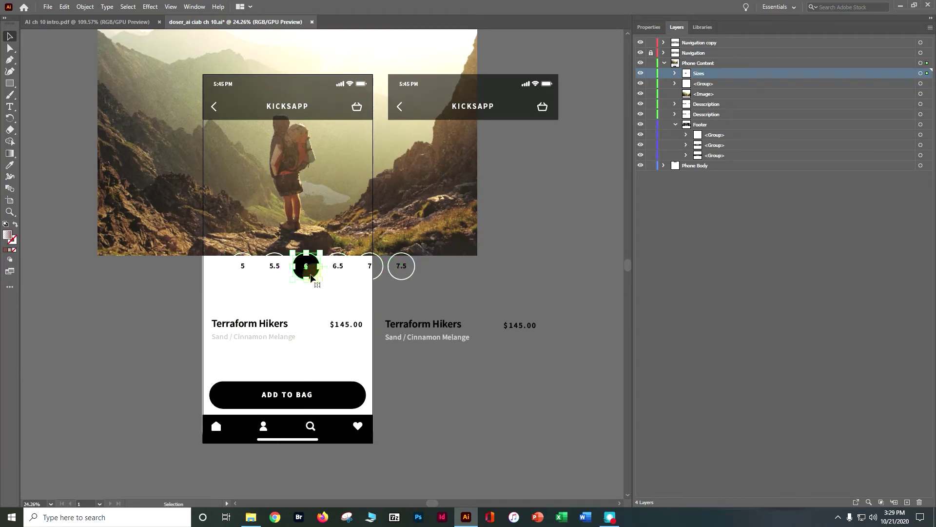
click(296, 274)
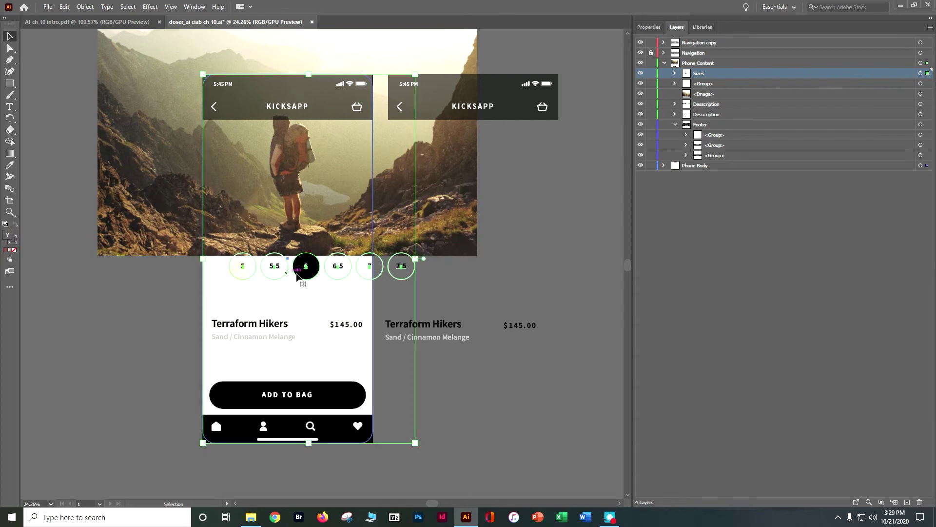
click(461, 279)
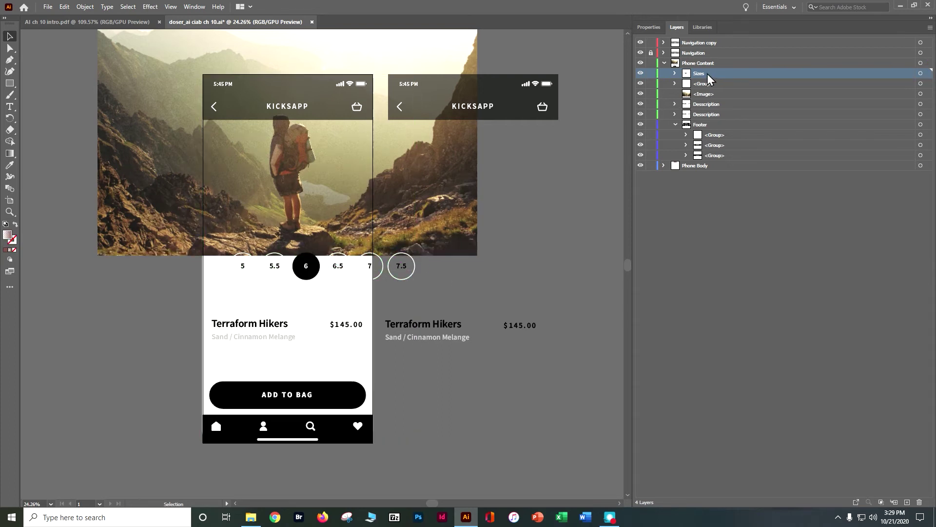
Step: Expand Sizes to list its six groups, then hide the hiker photo
click(674, 73)
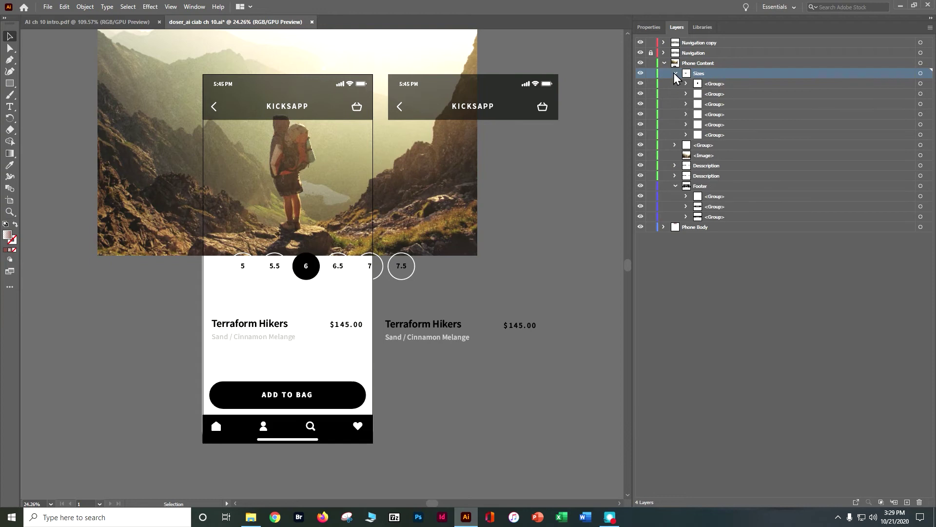
click(920, 73)
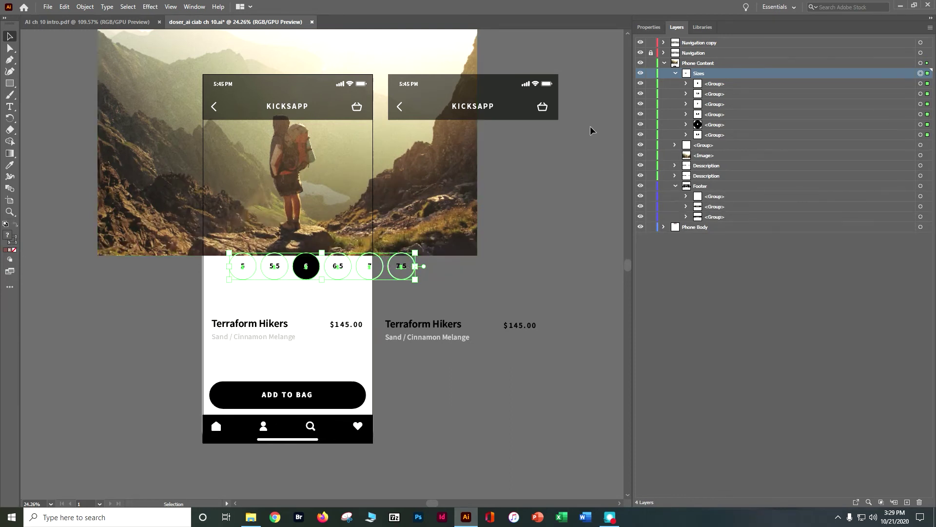
click(641, 155)
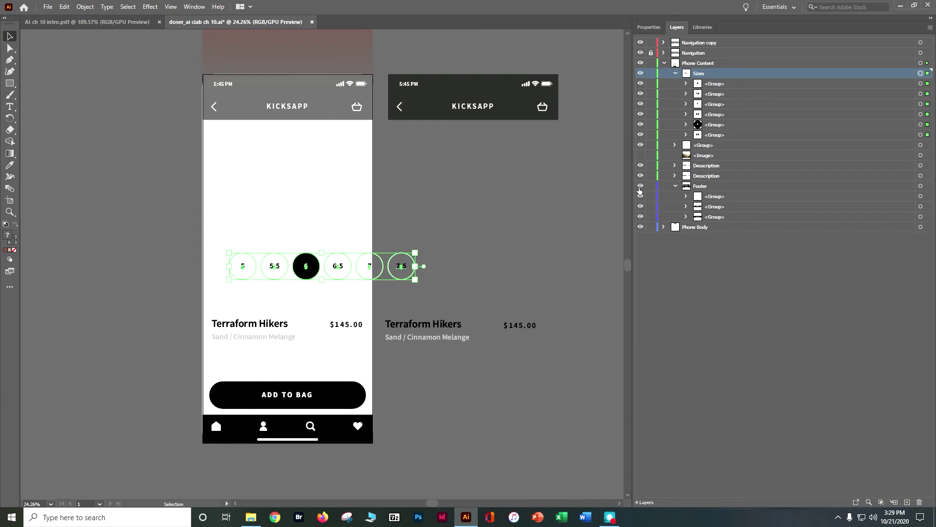
Step: Hide the Phone Body artwork and try selecting the six size circles on the canvas
click(640, 227)
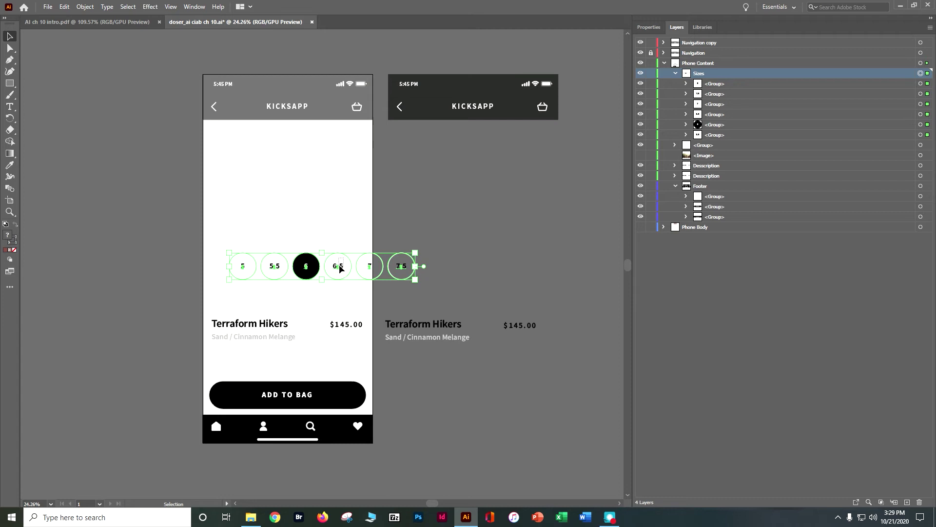
click(325, 265)
click(323, 267)
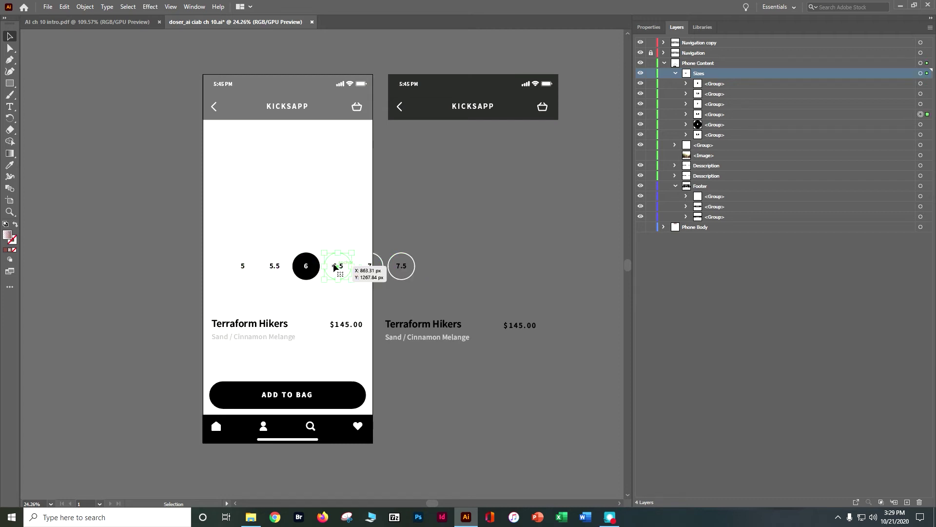
drag(237, 266, 418, 279)
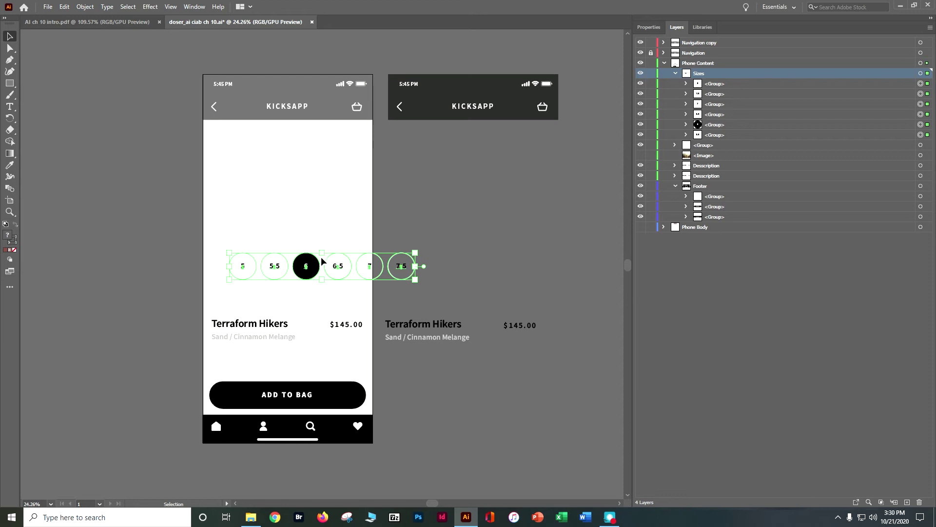
click(316, 273)
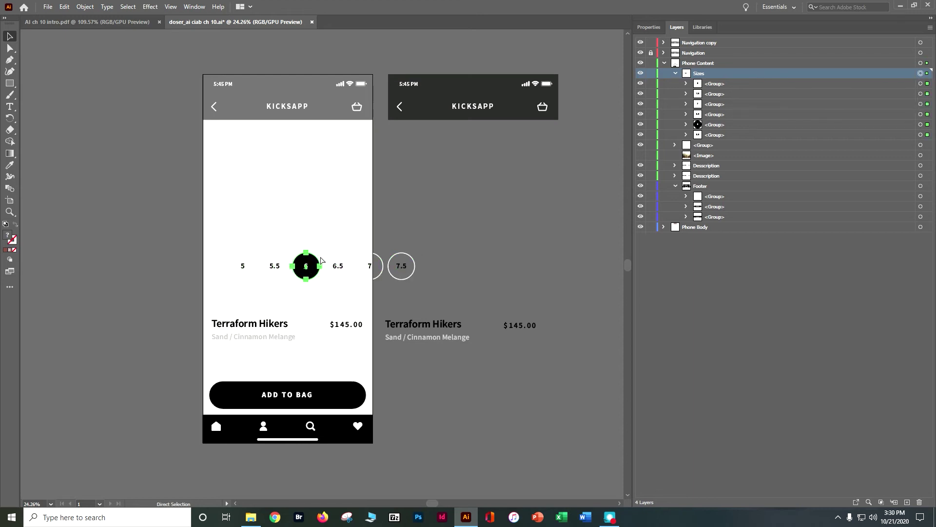
drag(225, 248, 431, 278)
click(428, 273)
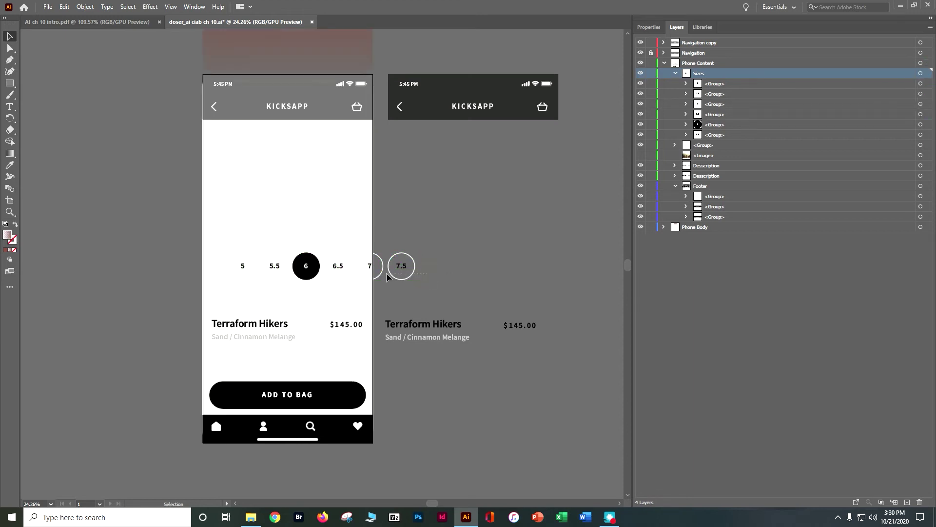
Step: Target the Sizes layer and drag the circles down just above ADD TO BAG
click(237, 261)
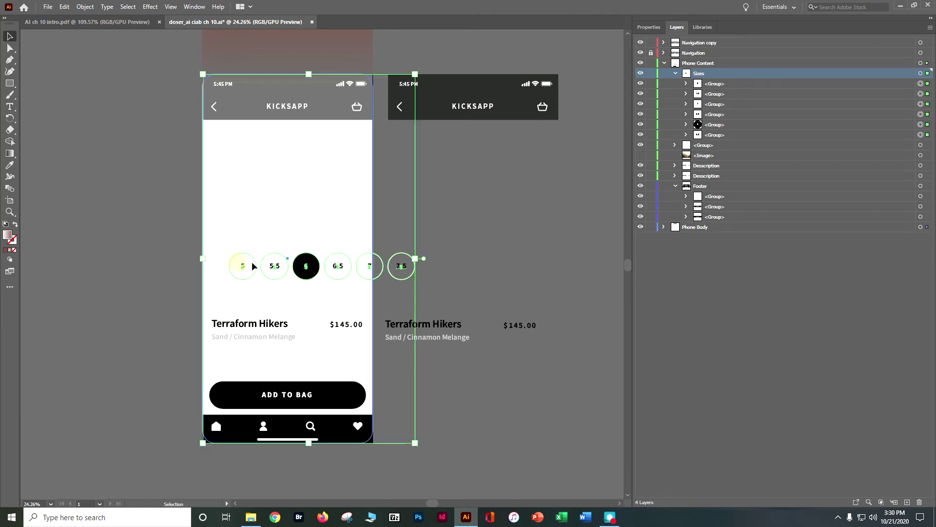
click(435, 273)
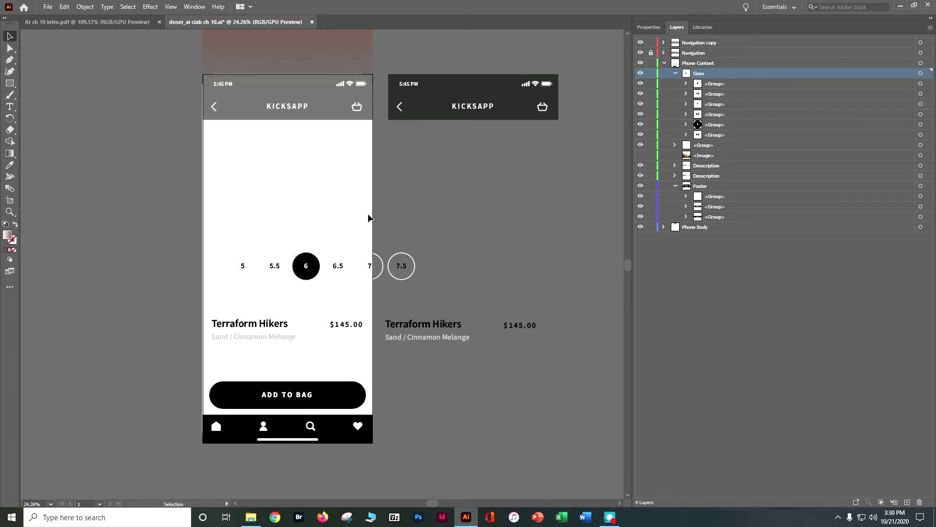
click(920, 73)
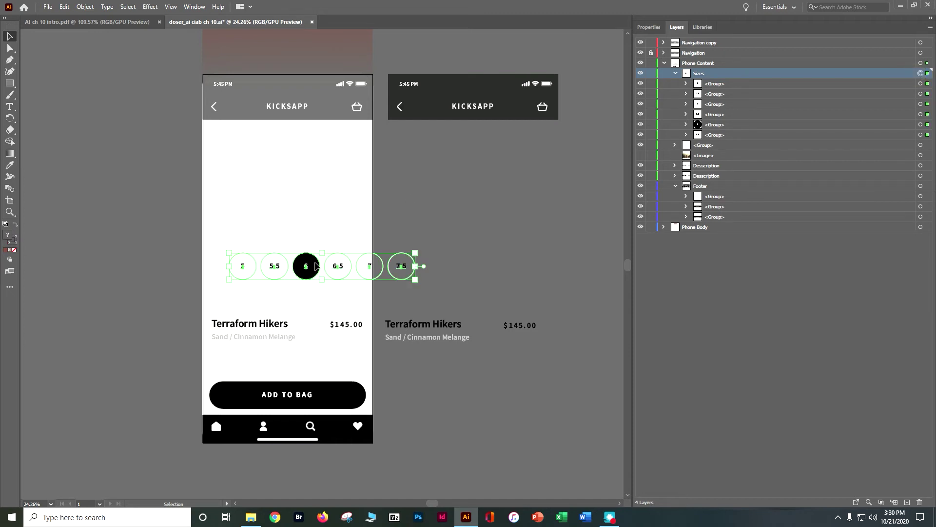
drag(316, 265, 282, 352)
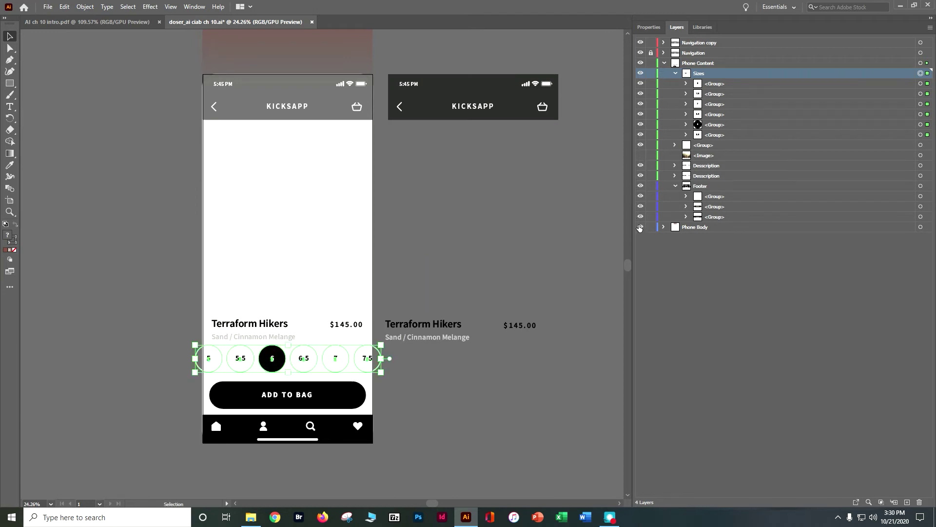
Step: Show the <Image> hiker photo, expand Phone Body, save, and target the Navigation copy layer
click(640, 155)
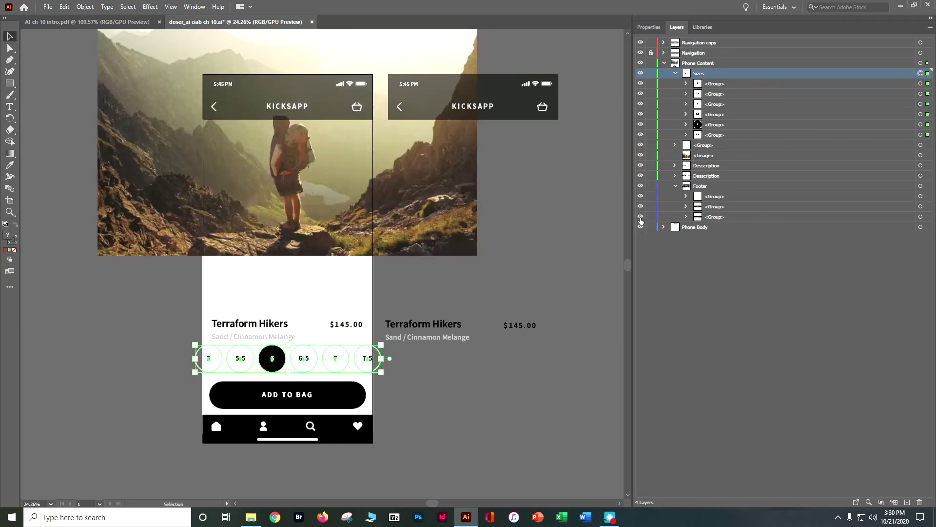
click(663, 227)
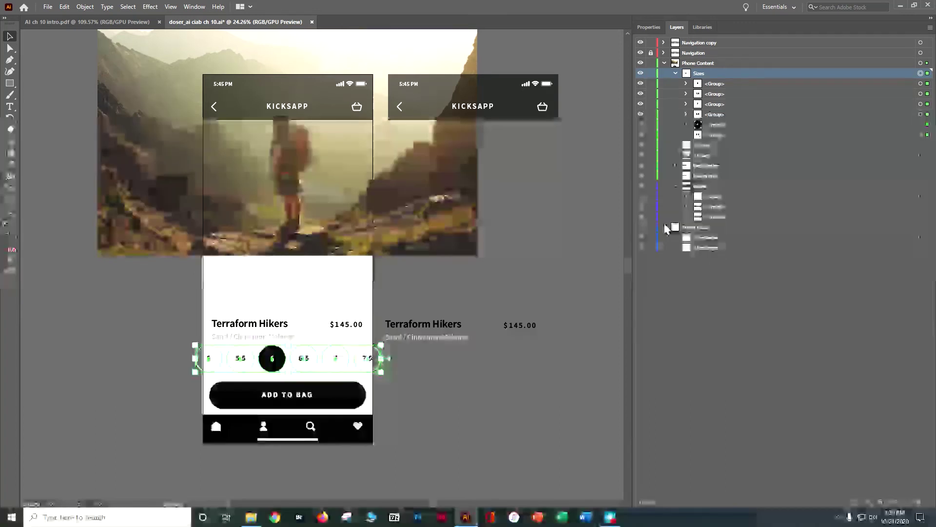
key(ctrl+s)
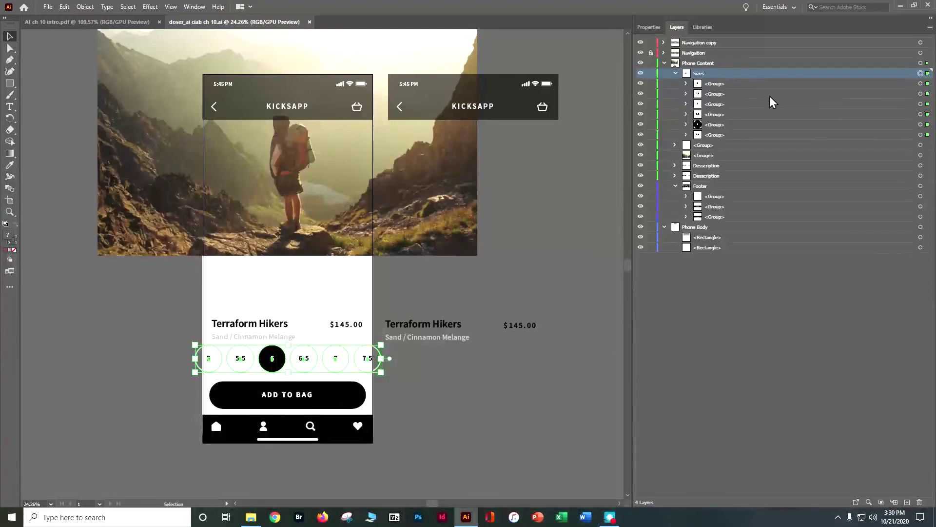
click(920, 43)
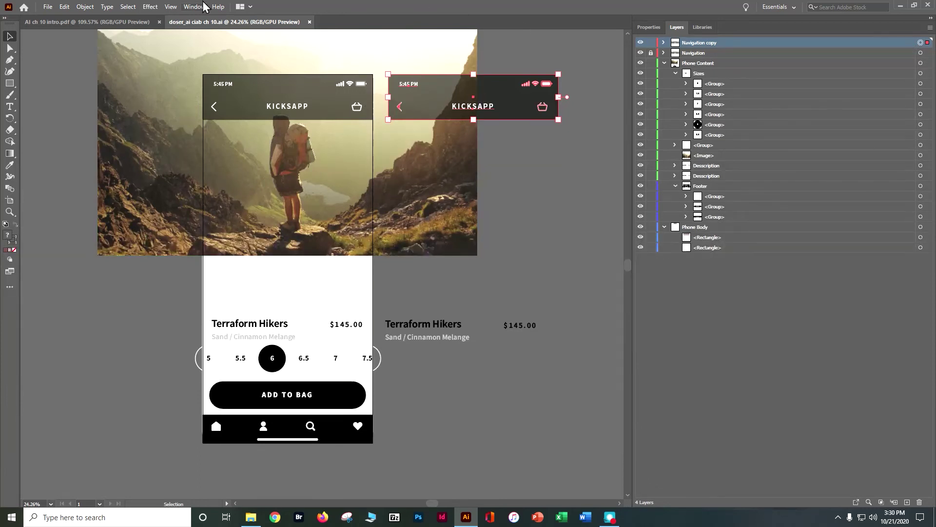
Step: Add a Drop Shadow to Navigation copy: opacity 50%, X offset 0, Y offset 10 px, blur 3 px
click(157, 8)
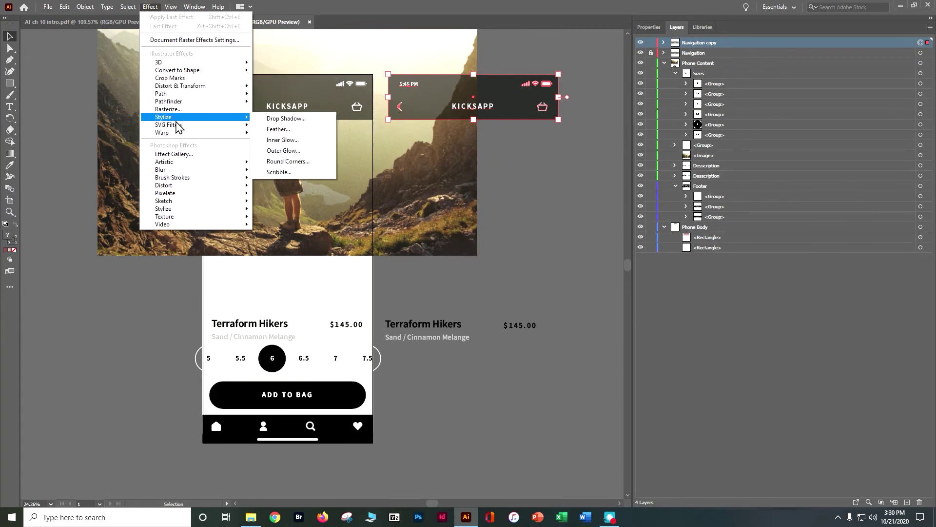
mouse_move(222, 128)
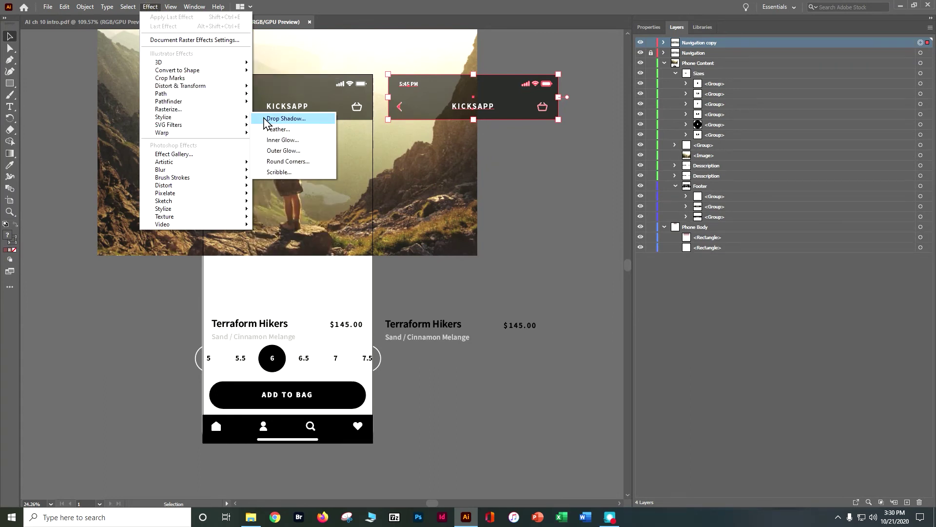
click(264, 118)
drag(458, 222, 440, 222)
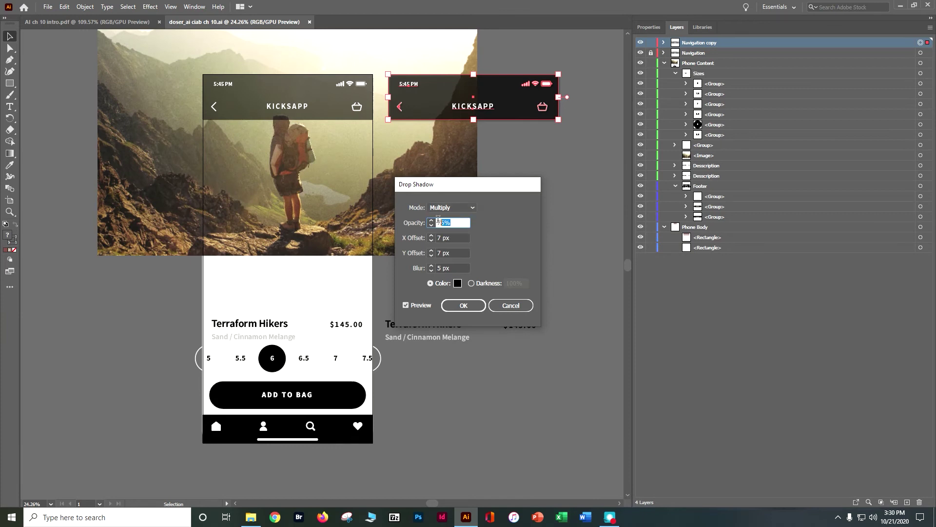
text(5)
click(417, 238)
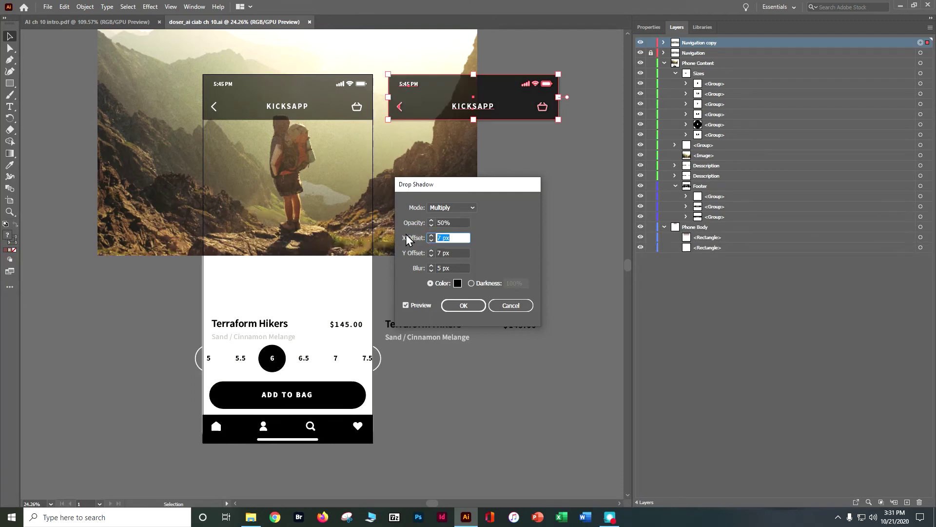
text(0)
key(Tab)
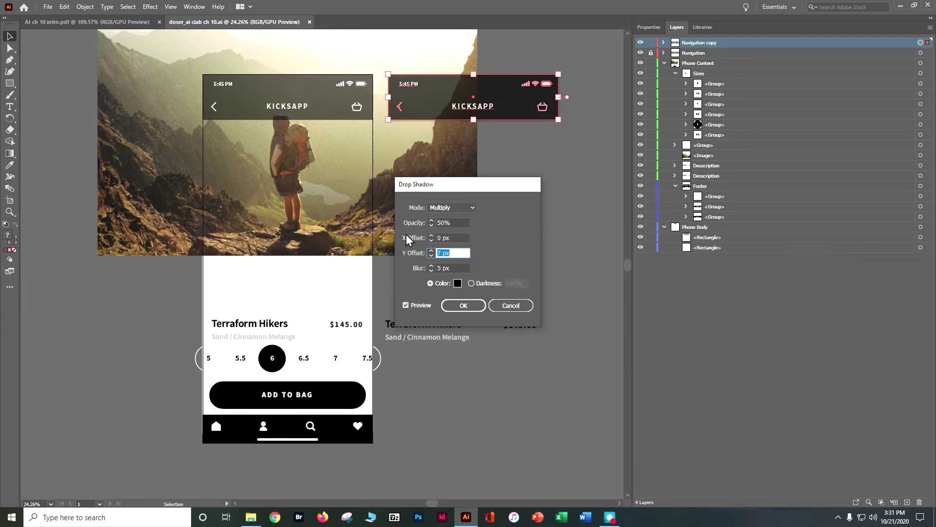
text(10)
key(Tab)
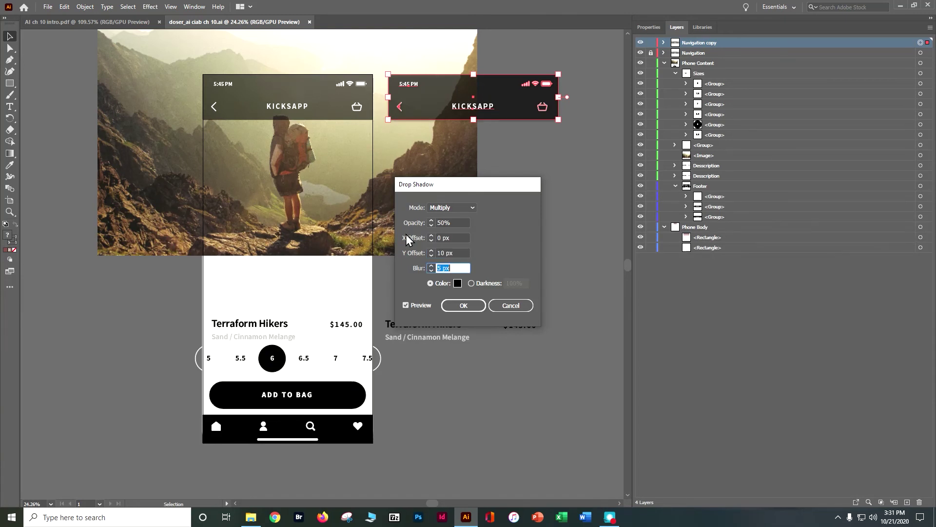
text(3)
click(460, 307)
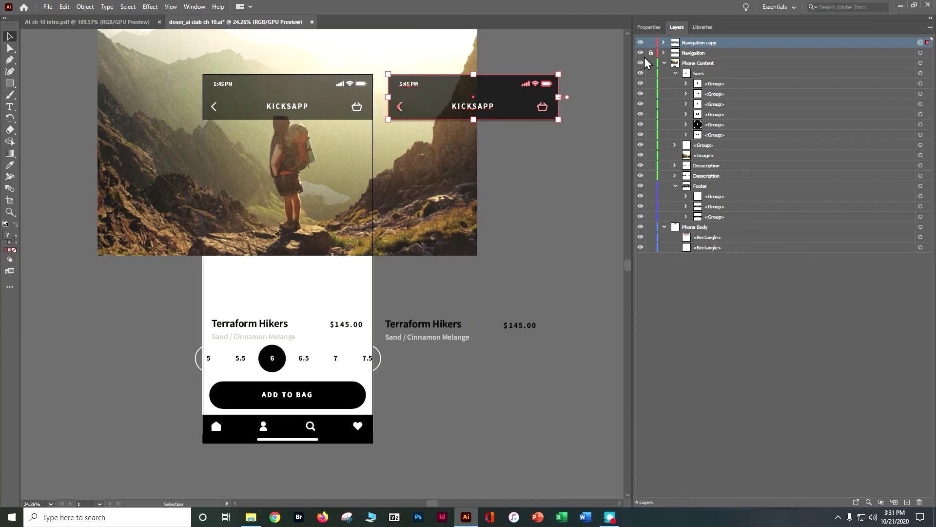
Step: Expand Navigation copy and toggle its dark background rectangle off and back on
click(663, 42)
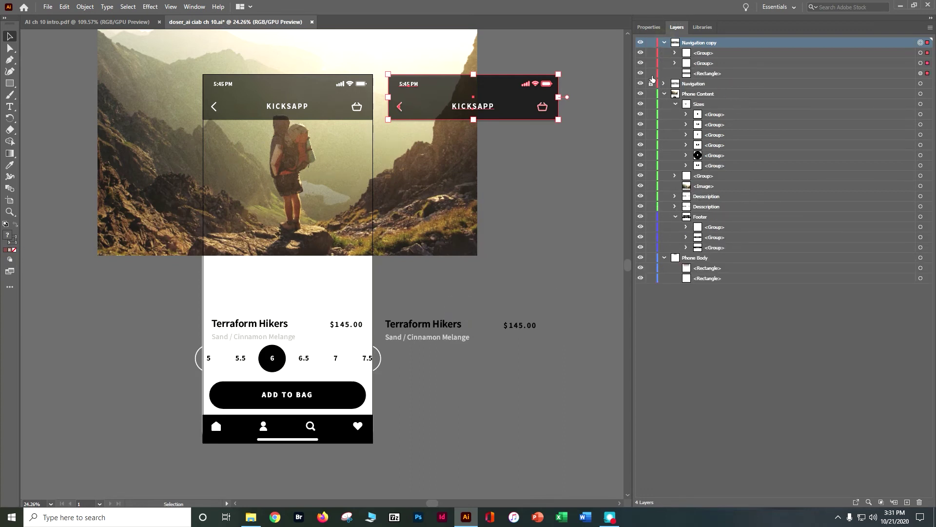
click(640, 73)
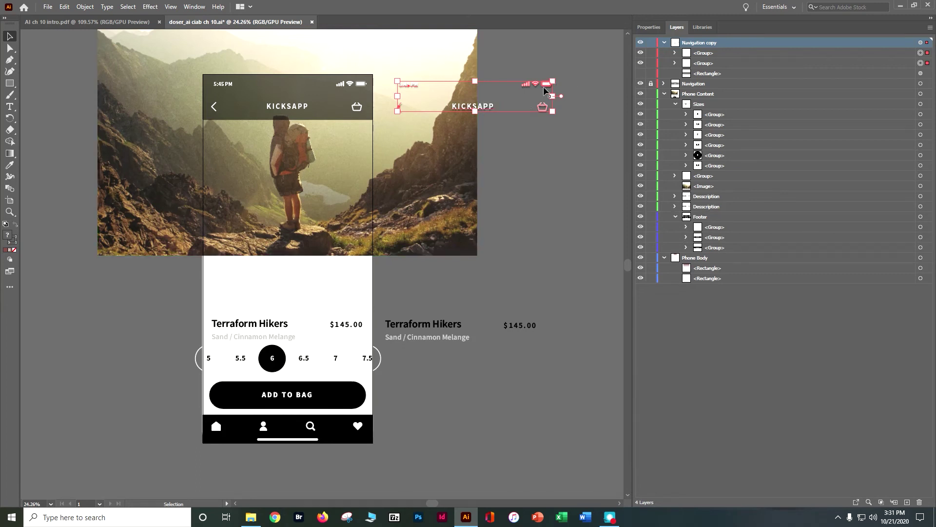
click(640, 74)
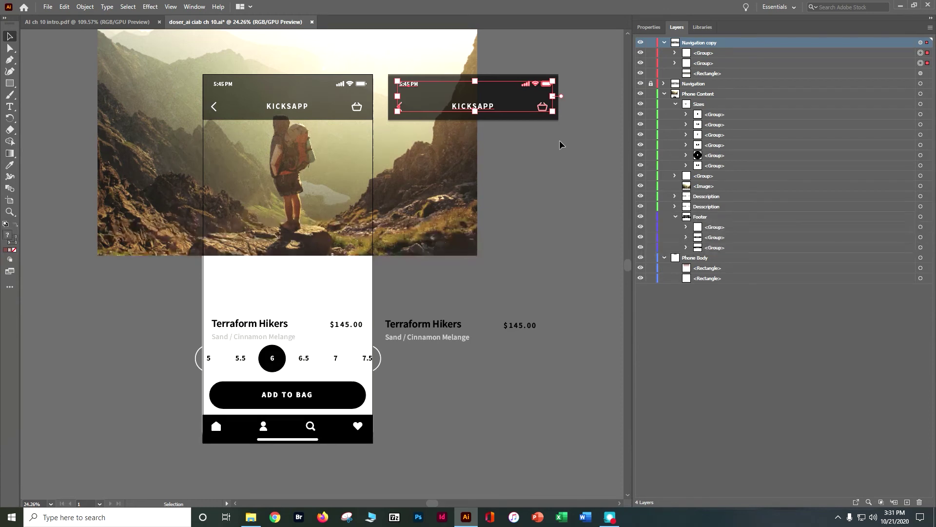
Step: Deselect, save, and drag the mountain photo down toward the product name
click(576, 162)
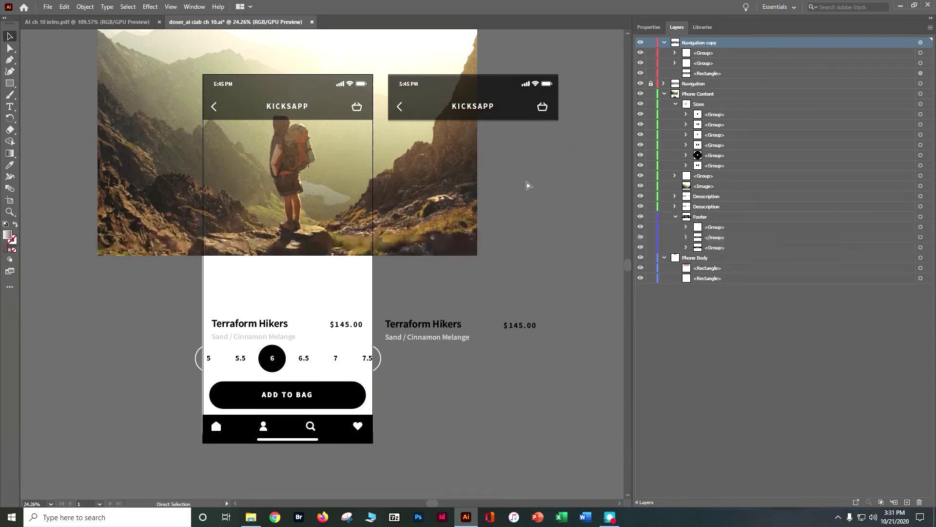
key(ctrl+s)
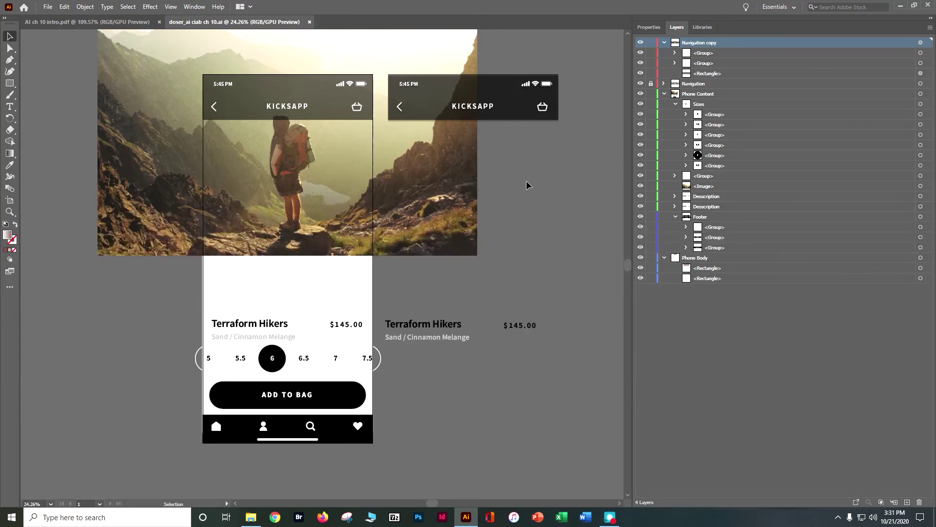
drag(437, 244, 437, 291)
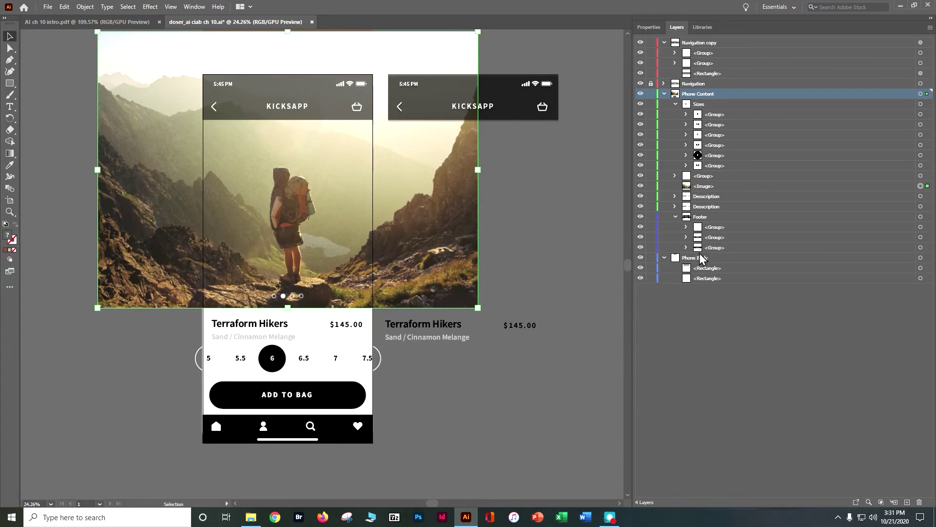
Step: Collapse the Phone Body and Phone Content layers and unlock the Navigation layer
click(701, 256)
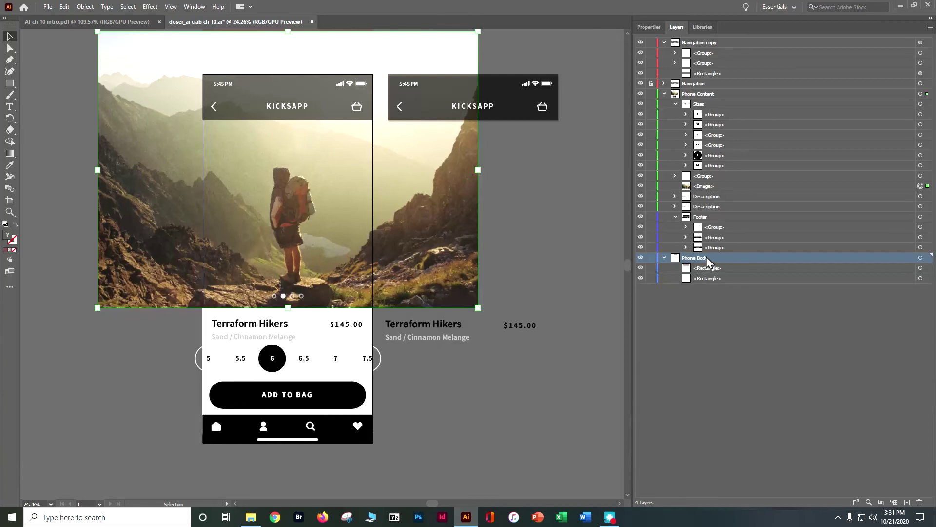
click(664, 257)
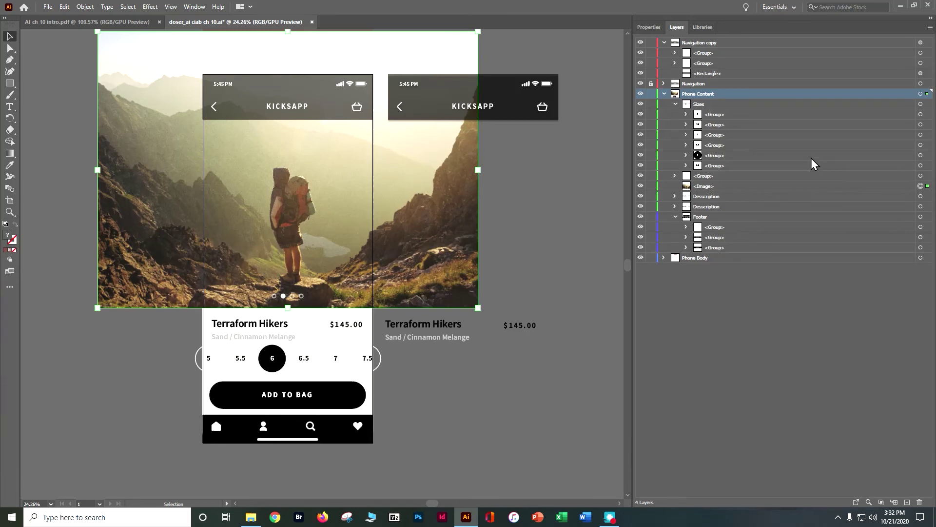
click(652, 84)
click(664, 94)
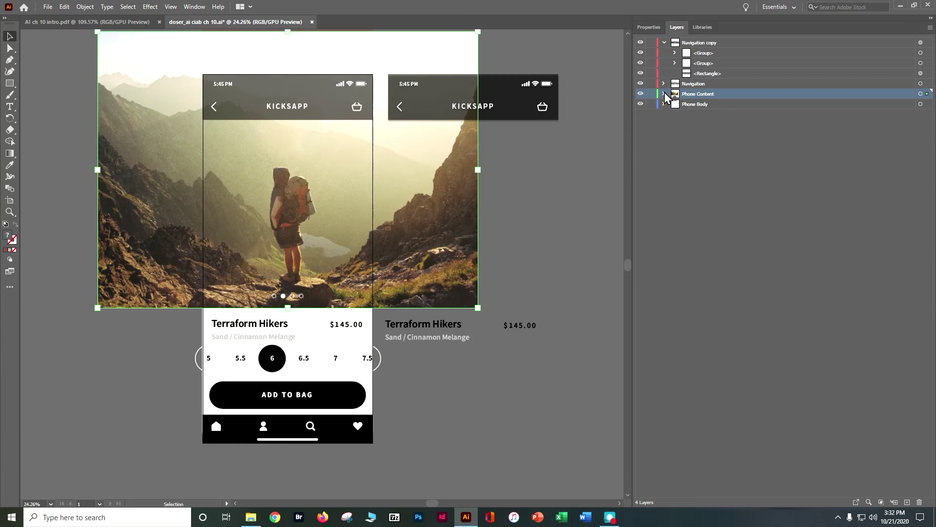
Step: Collect Navigation and Phone Content via Collect in New Layer, naming the new layer 'Phone'
shift+click(722, 84)
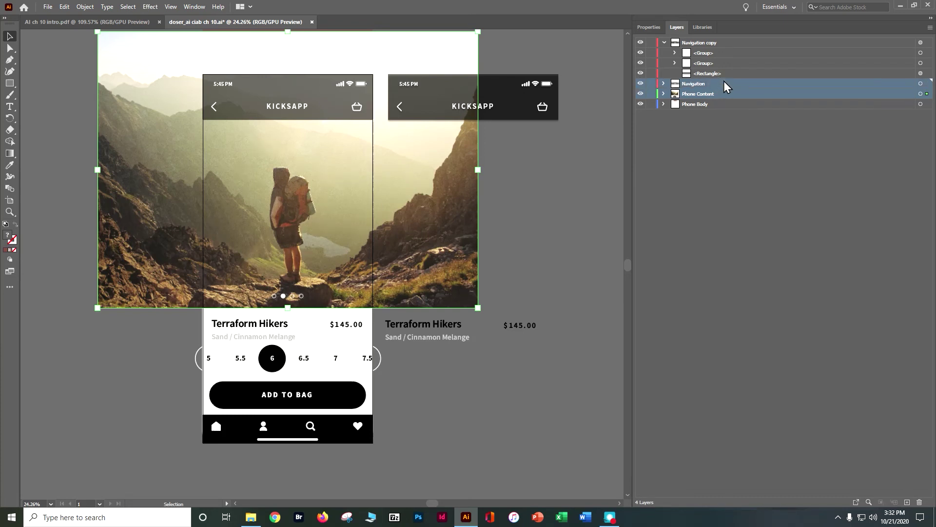
click(929, 28)
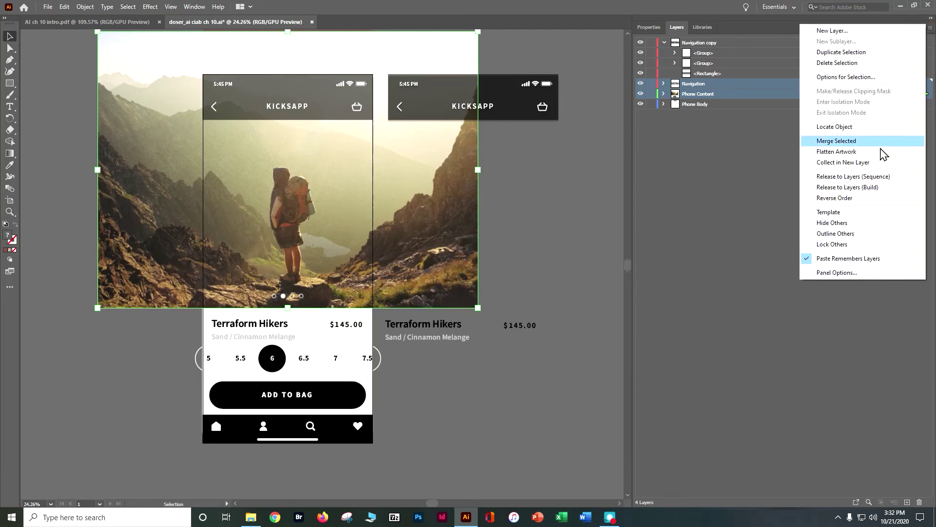
click(882, 165)
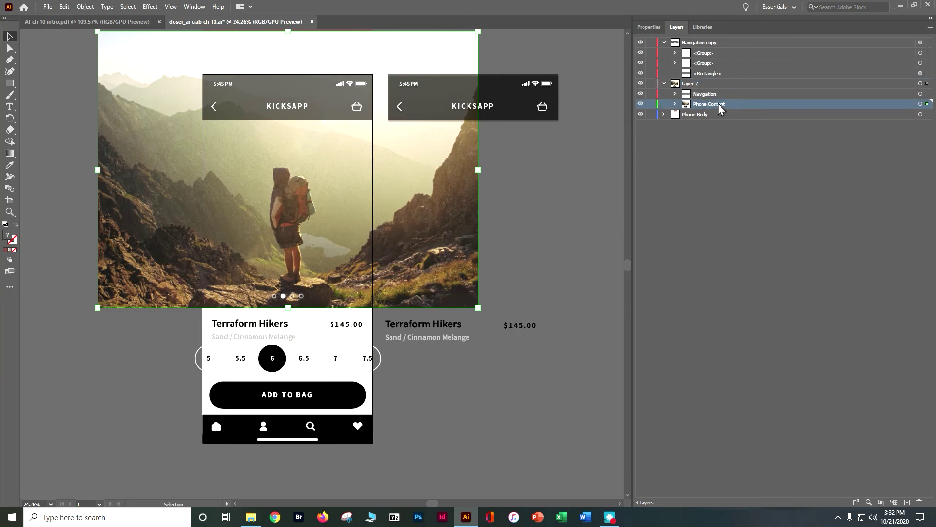
double_click(697, 83)
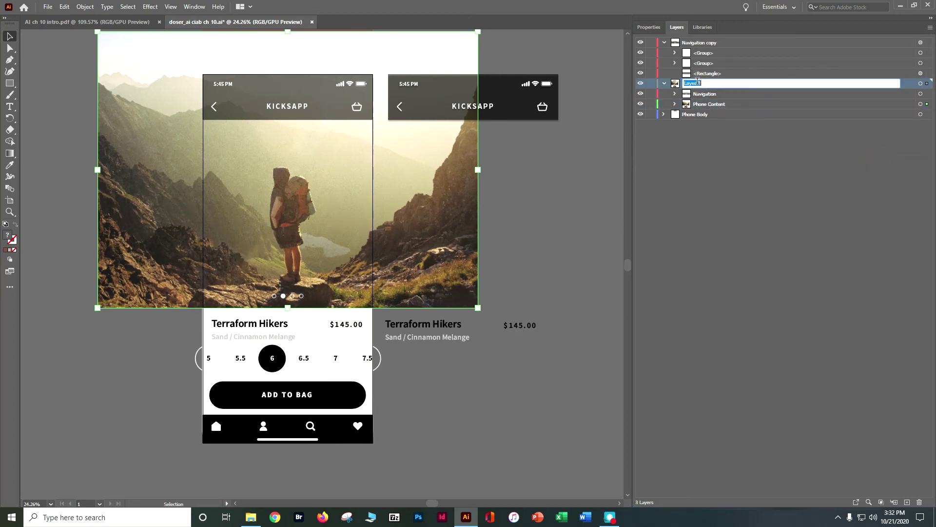
text(Phone)
key(Return)
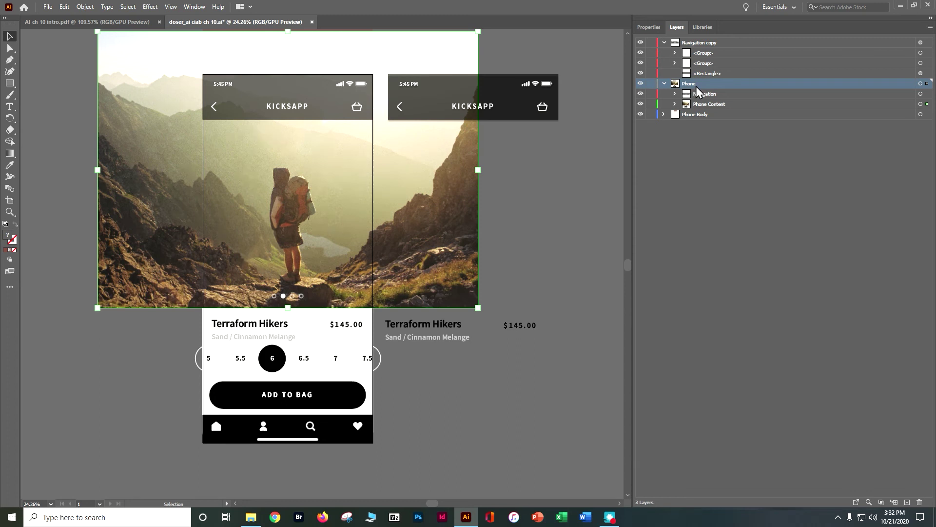
Step: Move a Phone Body rectangle to the top of the Phone layer and make it the clipping mask
click(664, 114)
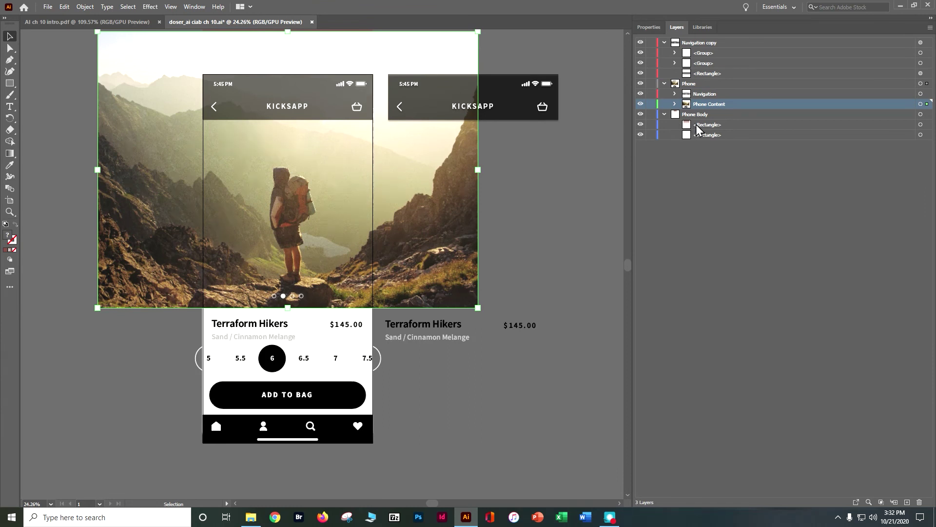
click(736, 137)
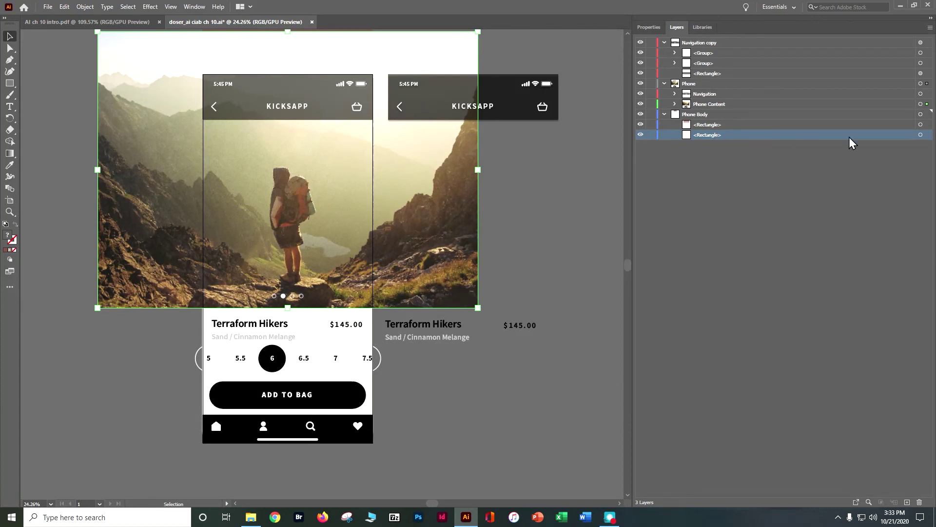
click(920, 135)
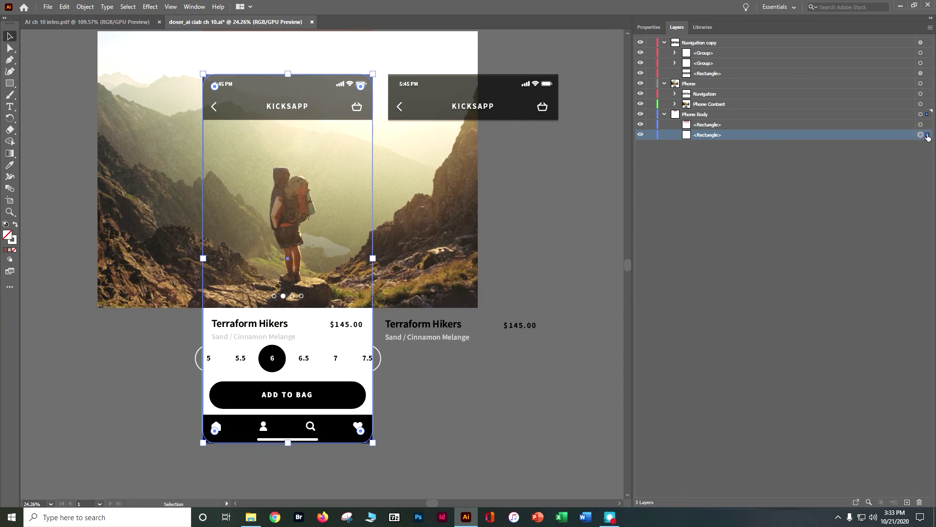
drag(918, 135, 891, 88)
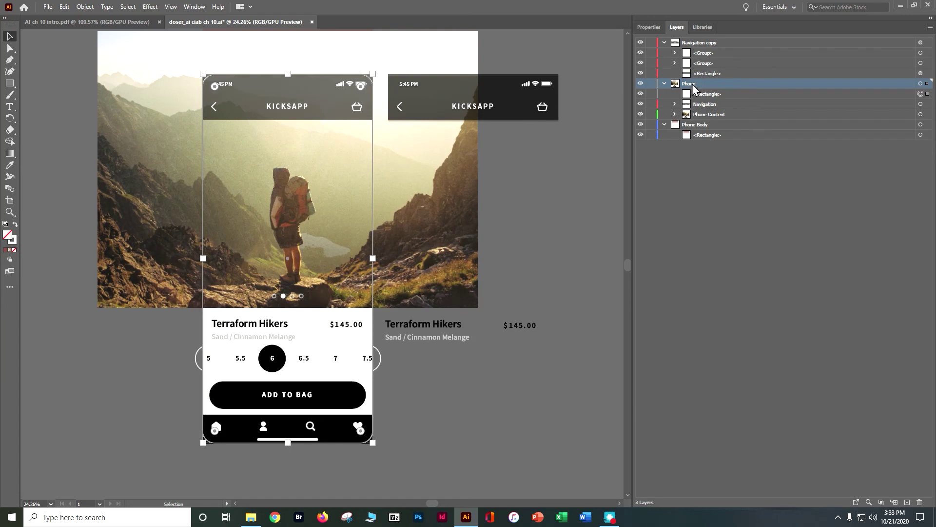
click(880, 503)
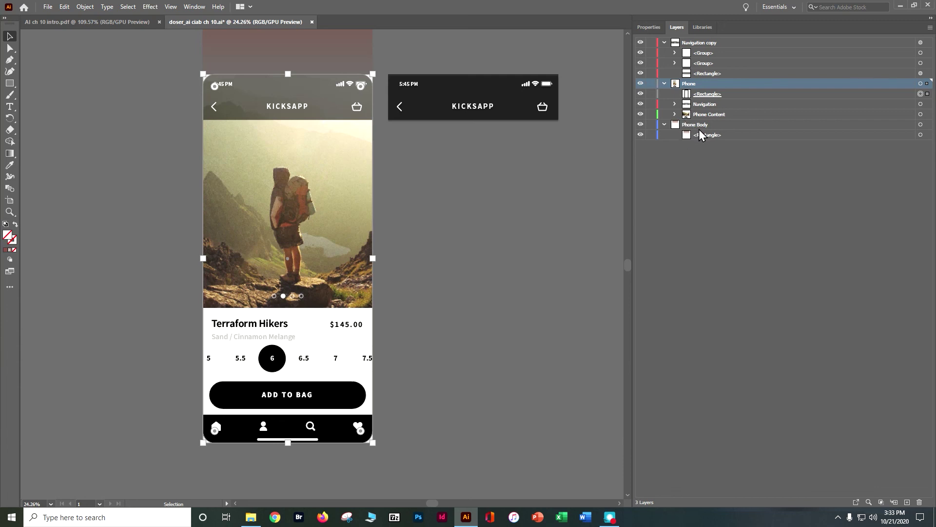
Step: Drag the last <Rectangle> from Phone Body onto the Navigation sublayer in the Phone layer
drag(700, 137, 709, 117)
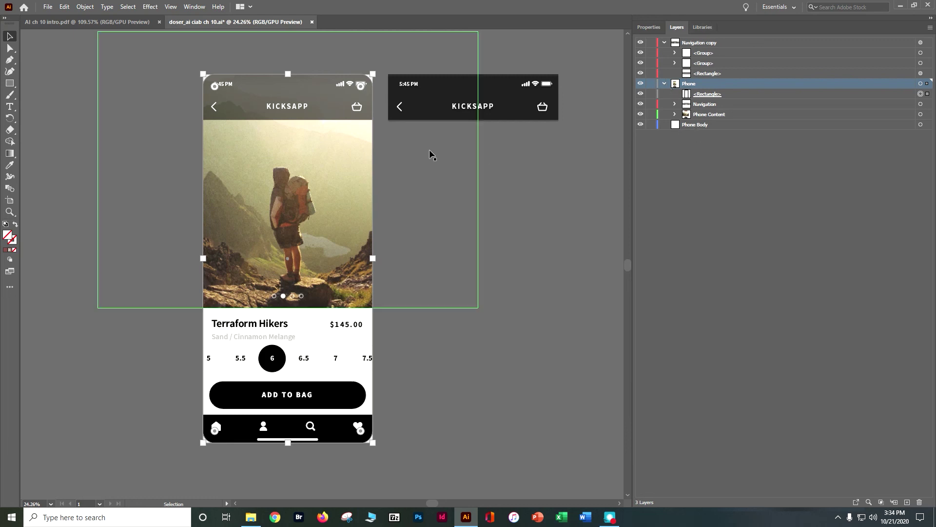
Step: Start File > Package and save the document when prompted
click(49, 10)
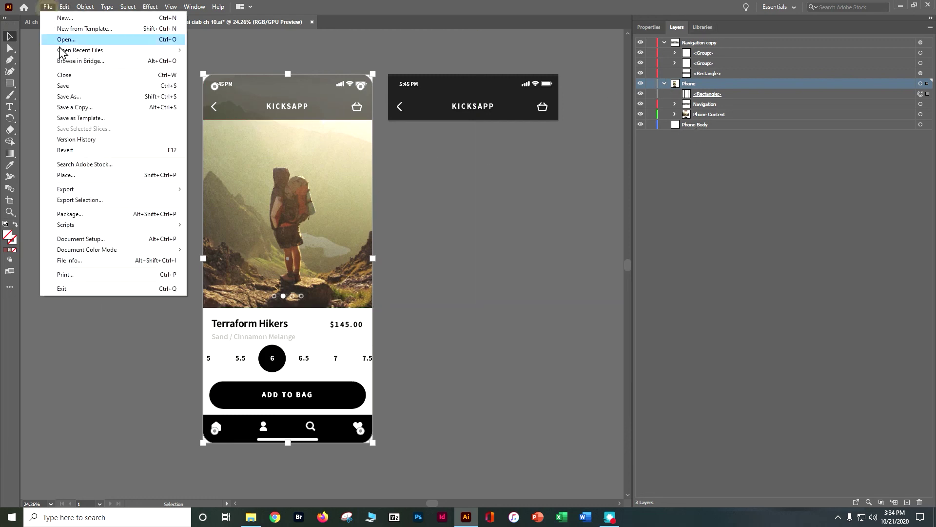
click(77, 213)
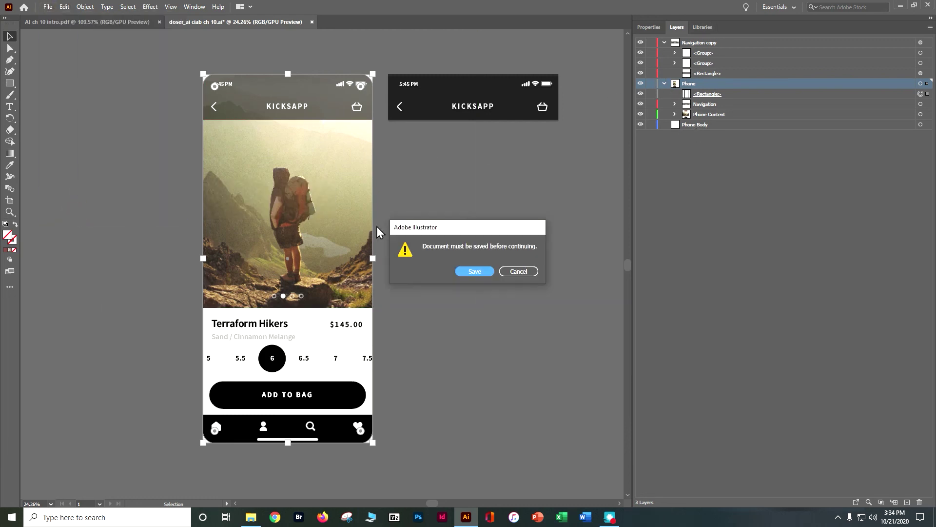
click(472, 269)
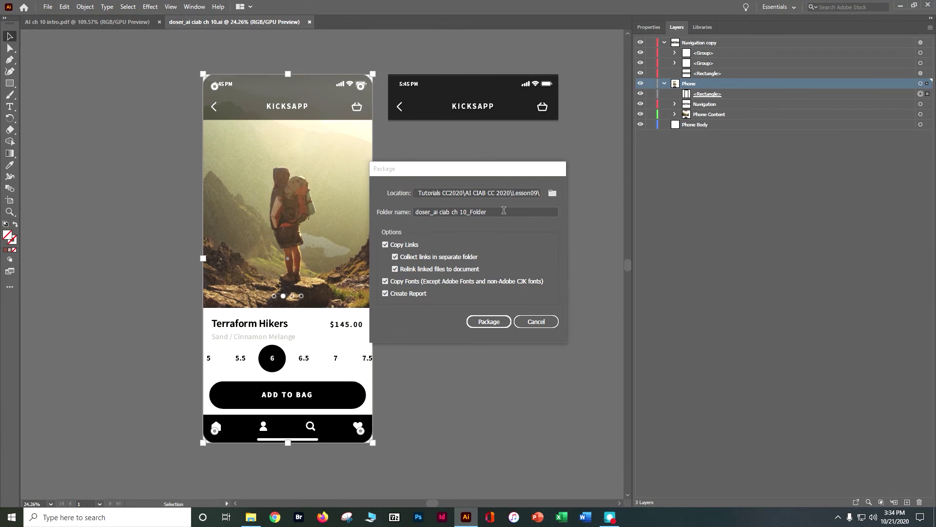
Step: Set the package location to Teaching > Revised Tutorials CC2020 > AI CIAB CC 2020 > Lesson10
click(550, 193)
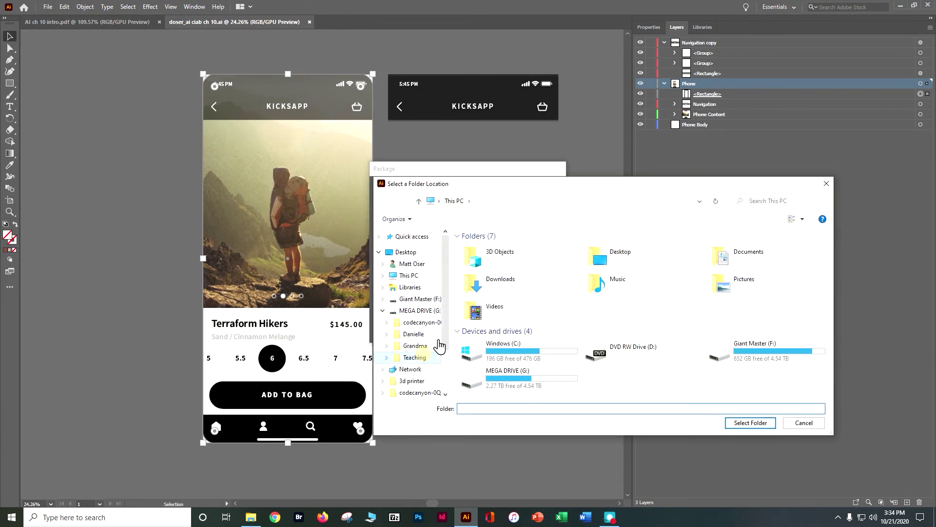
click(420, 357)
click(750, 268)
double_click(750, 267)
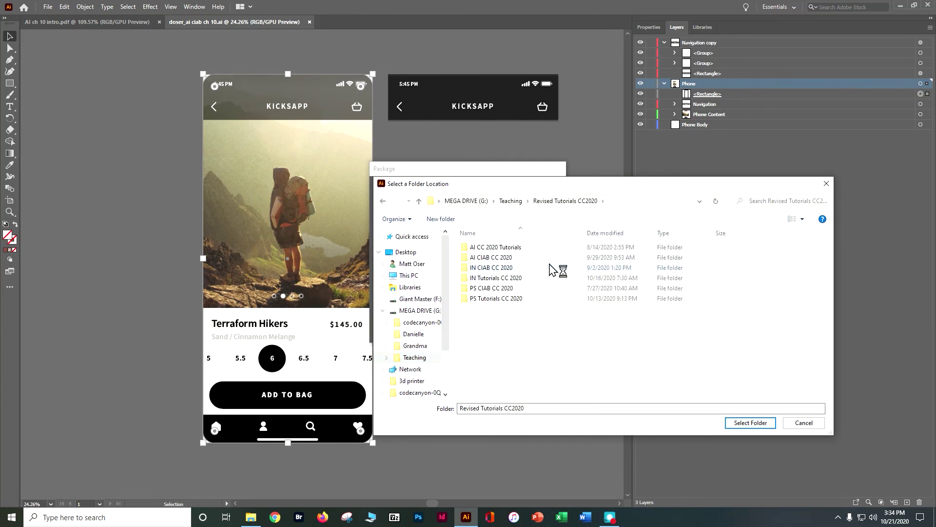
double_click(507, 258)
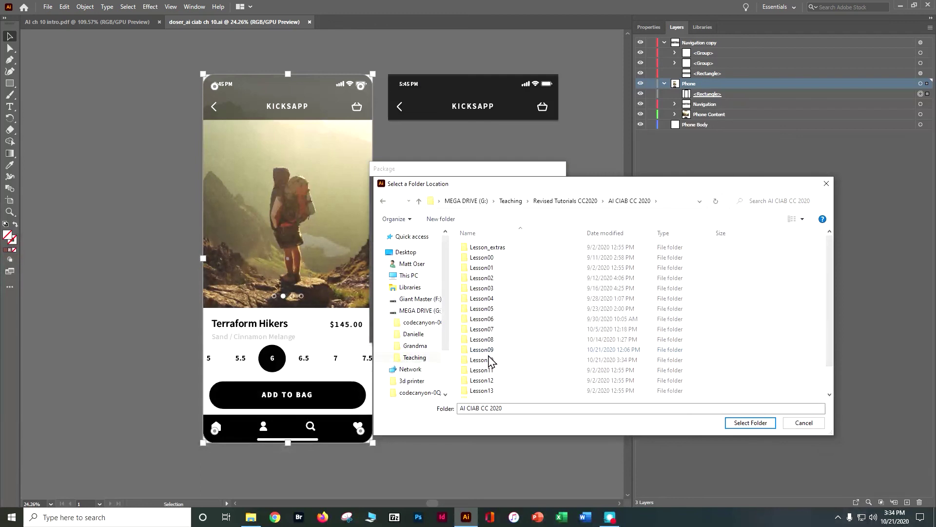
double_click(483, 360)
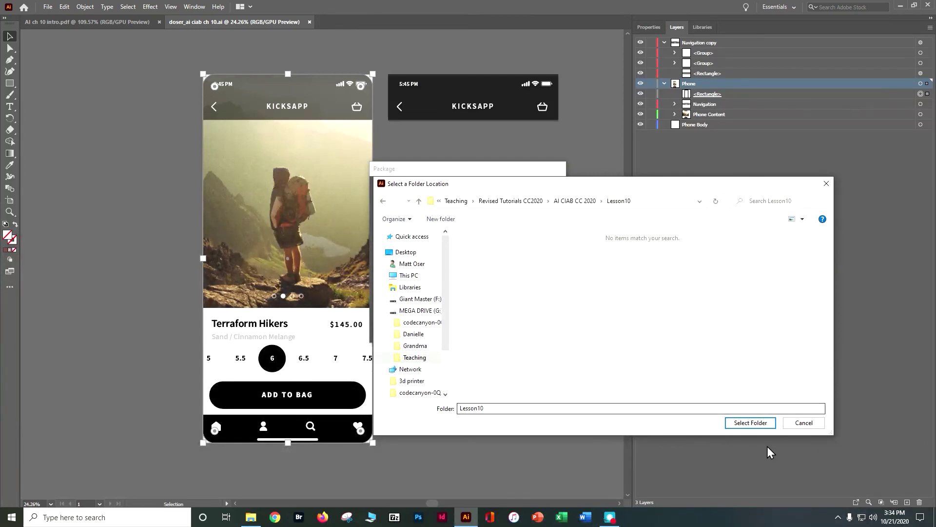
click(750, 422)
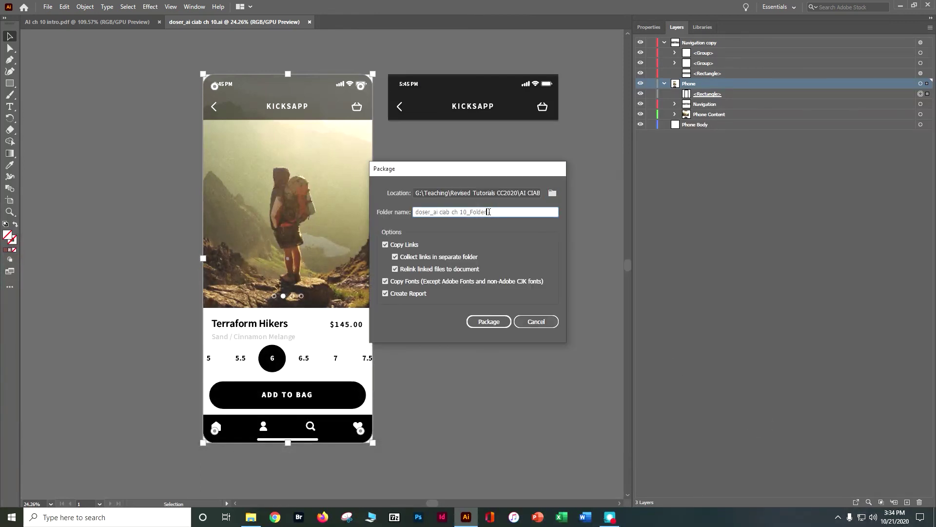
Step: Trim the folder name to end in _PKG, create the package, and show it
key(BackSpace)
key(BackSpace)
key(BackSpace)
key(BackSpace)
key(BackSpace)
click(481, 320)
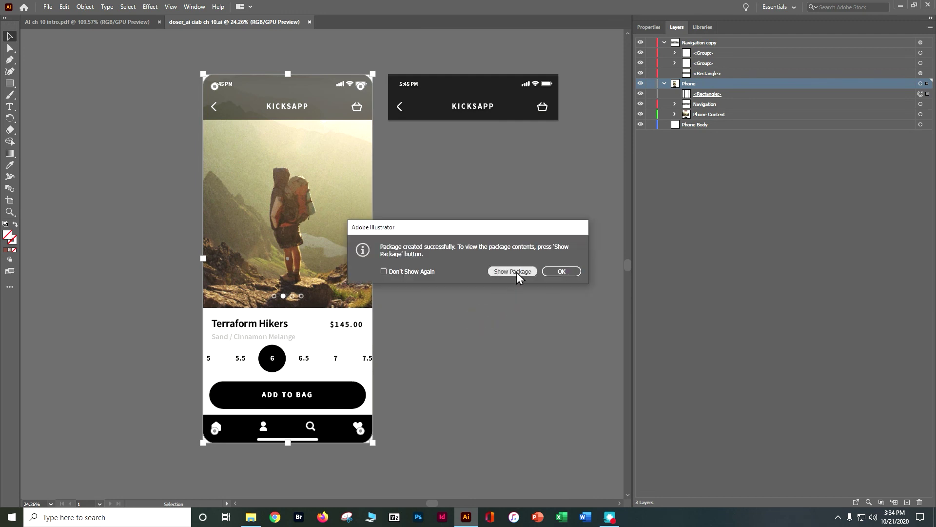
click(514, 271)
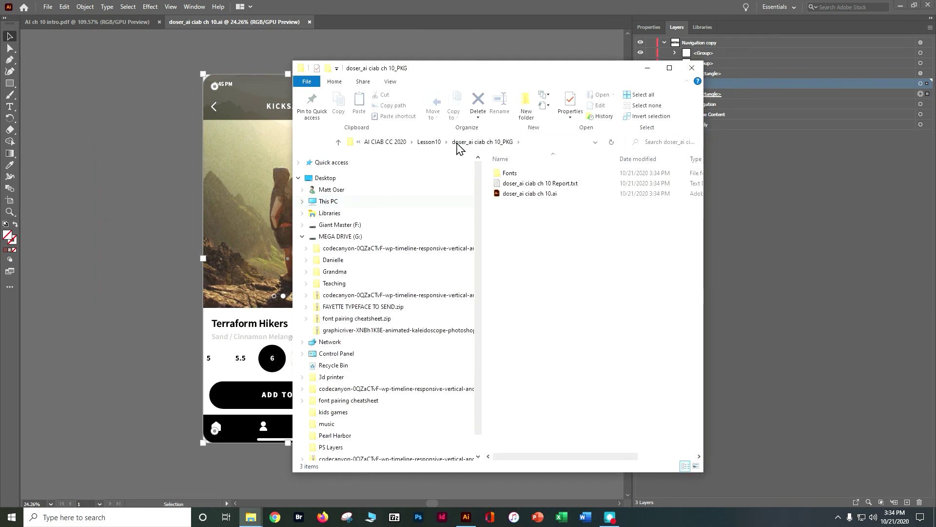
Step: In Lesson10, compress the ch 10_PKG folder into a zipped folder with Send to
click(429, 142)
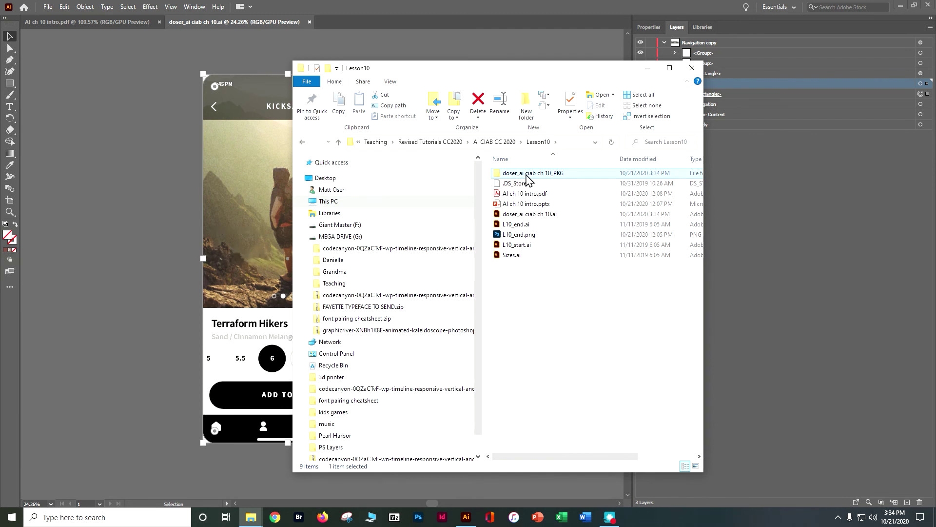
right_click(527, 175)
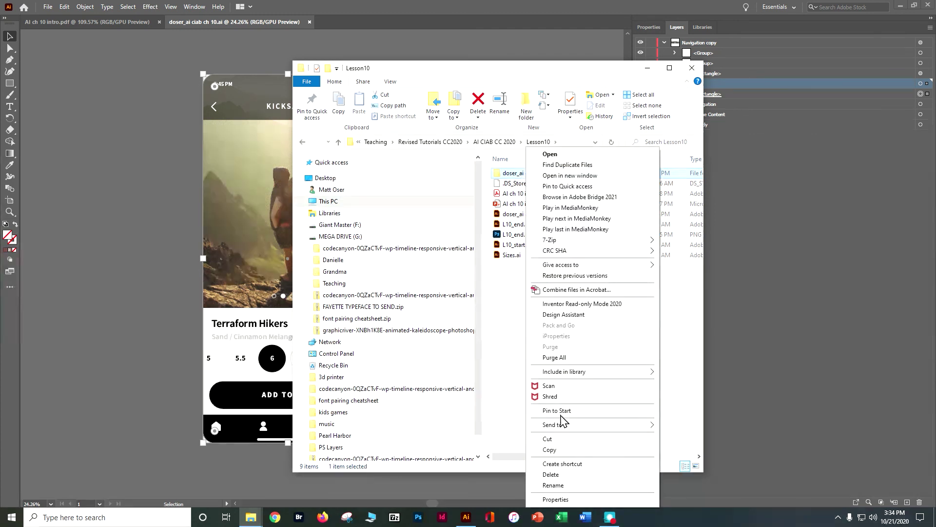
mouse_move(568, 427)
click(685, 436)
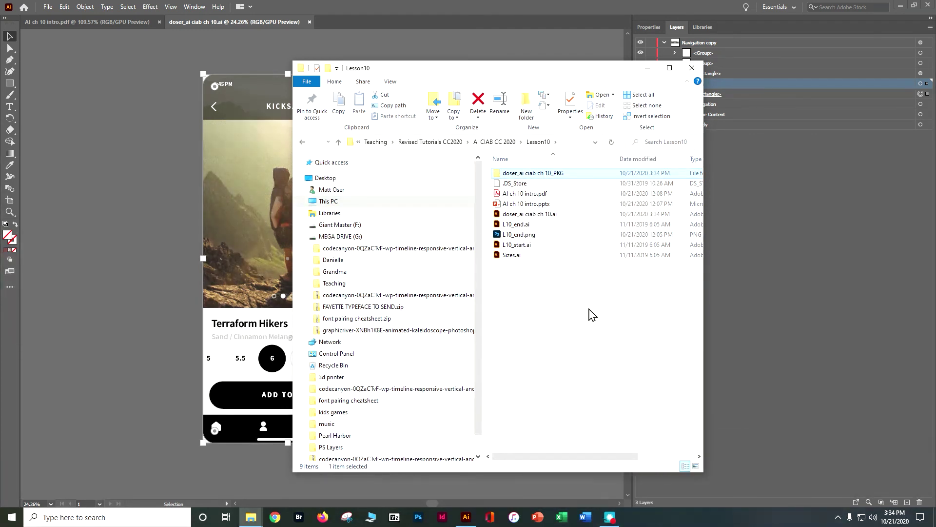